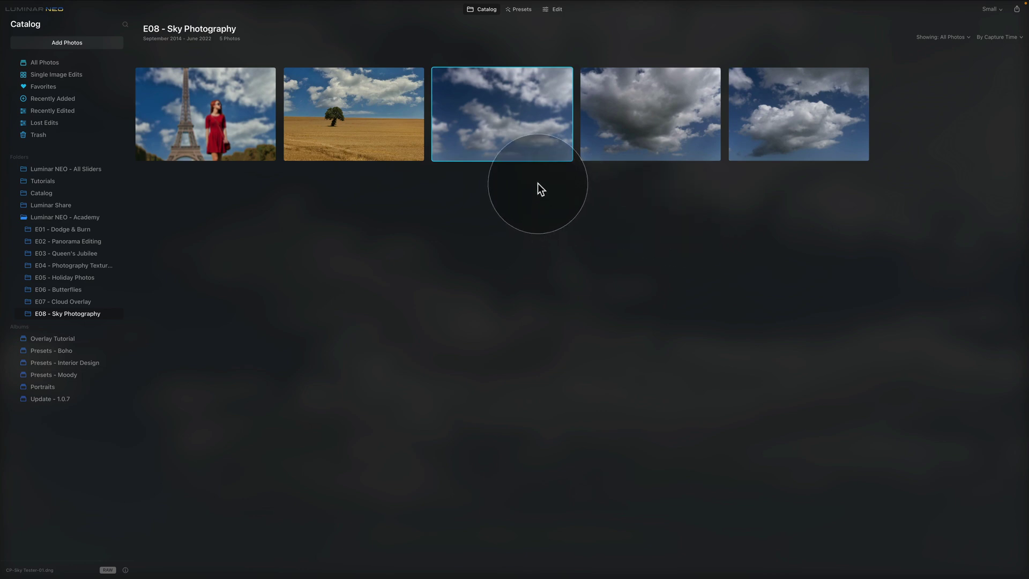
Review the tree, Eiffel Tower and cloud photos, then open the first cloud photo for editing
{"action": "left_click", "coordinate": [377, 100]}
{"action": "left_click", "coordinate": [216, 116]}
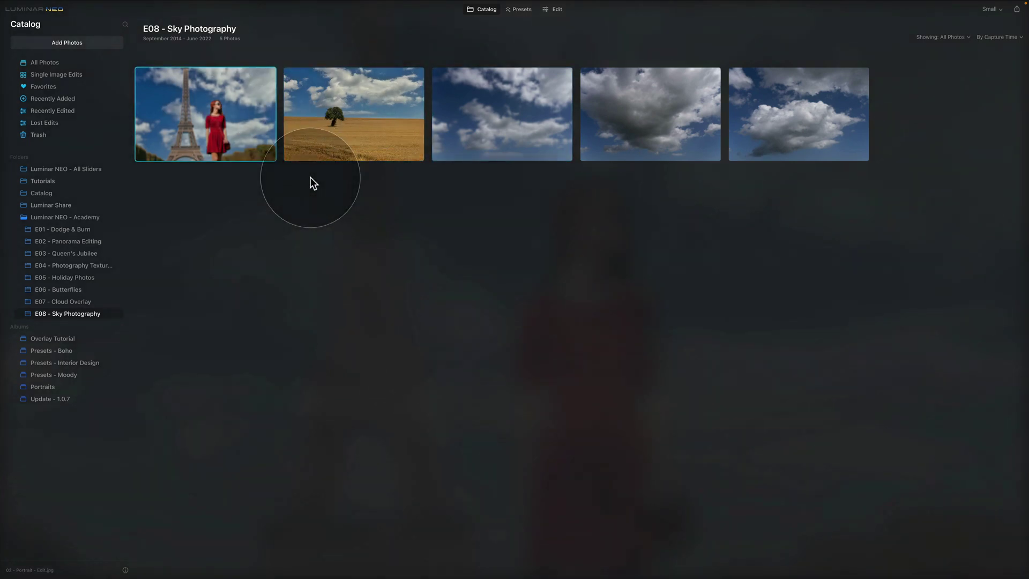
{"action": "left_click", "coordinate": [506, 122]}
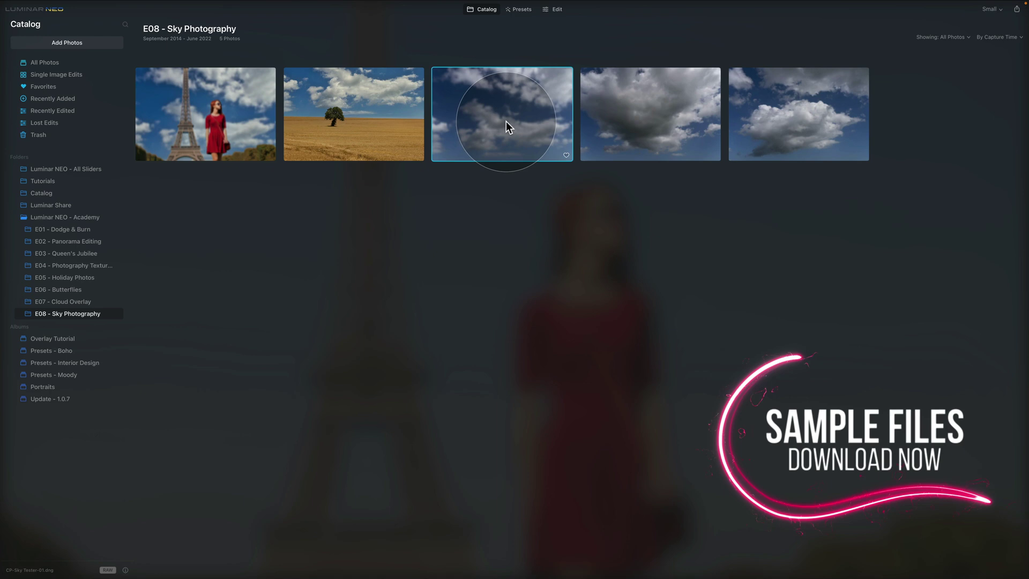
{"action": "left_click", "coordinate": [776, 122]}
{"action": "left_click", "coordinate": [513, 109]}
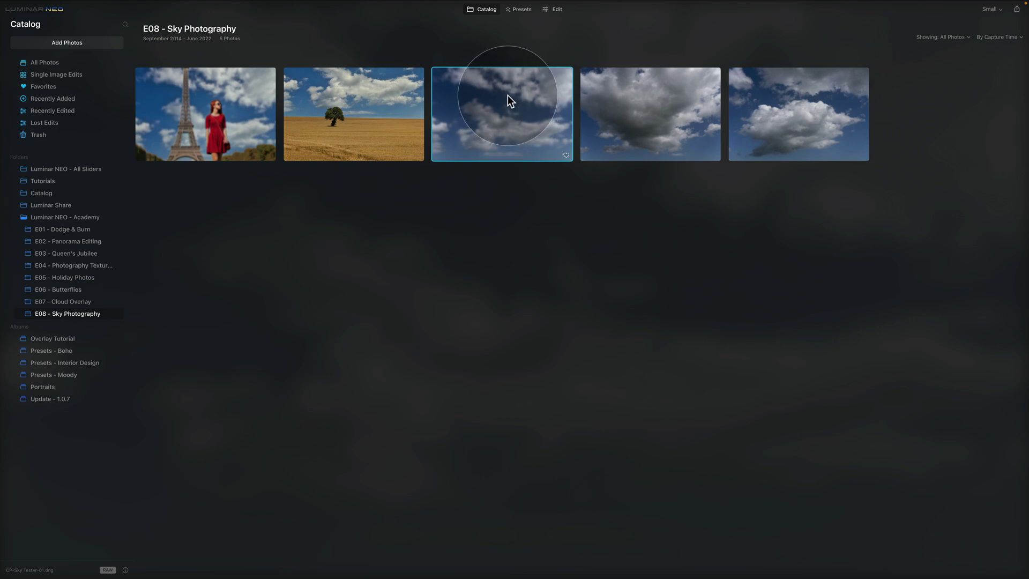
{"action": "left_click", "coordinate": [556, 11]}
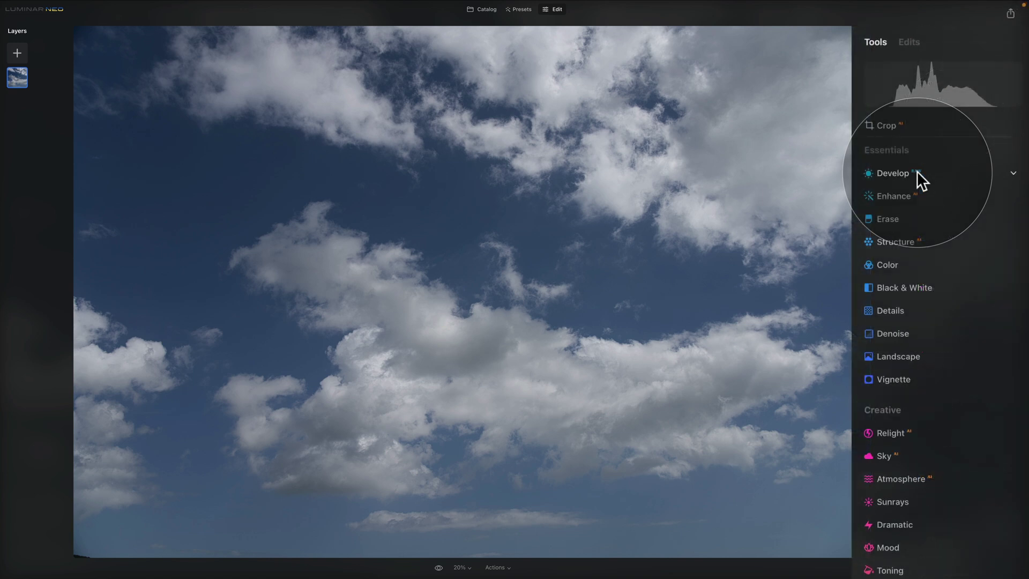
Expand Develop with its Light, Color and Blacks & Whites sections collapsed
{"action": "left_click", "coordinate": [1014, 174]}
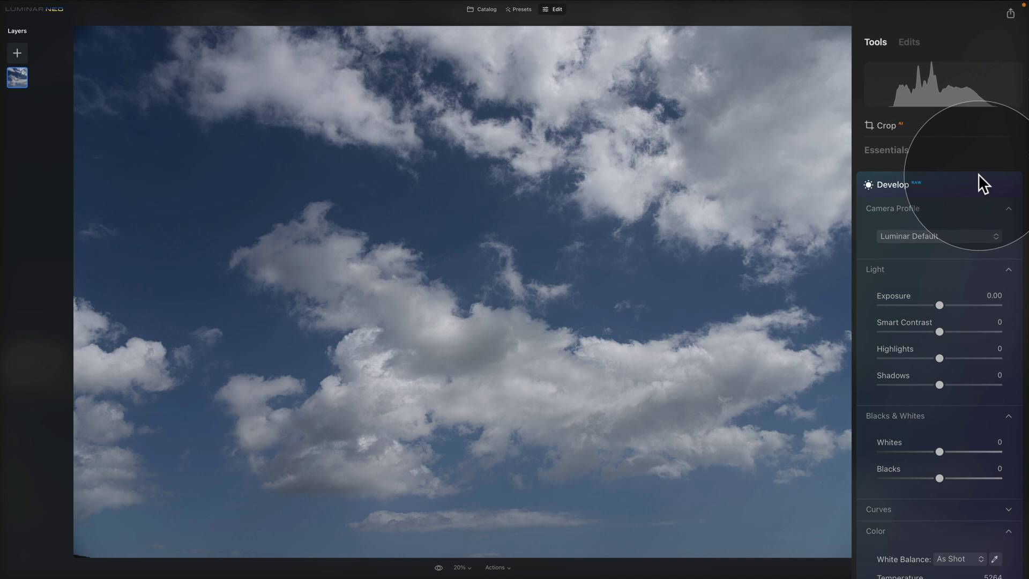
{"action": "left_click", "coordinate": [964, 269]}
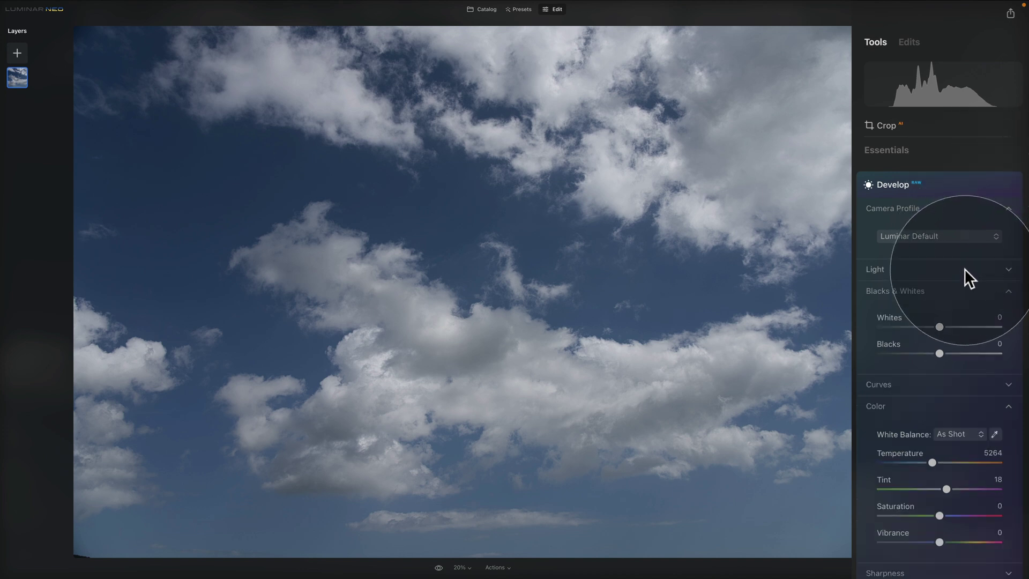
{"action": "left_click", "coordinate": [906, 406]}
{"action": "left_click", "coordinate": [904, 289]}
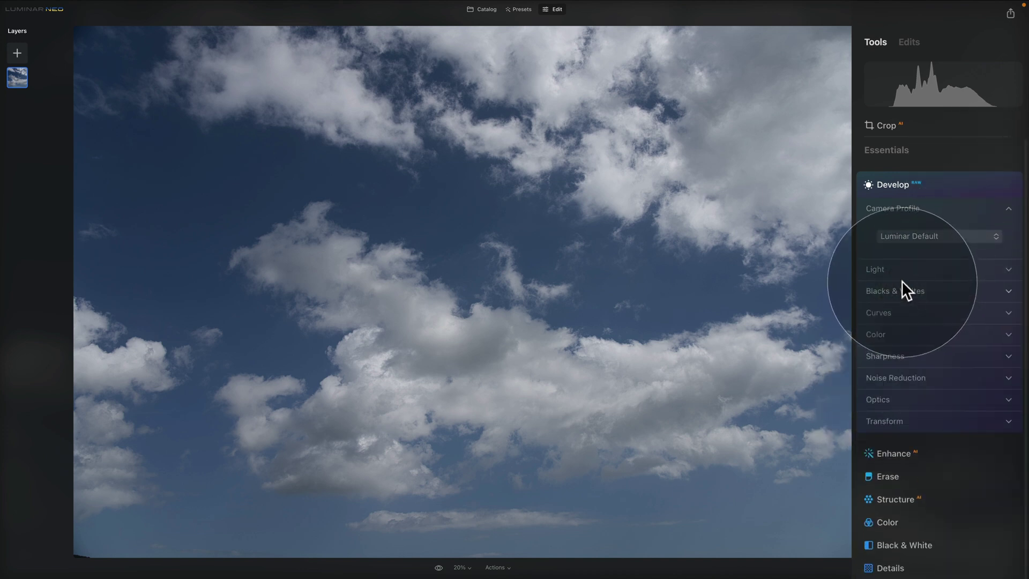
Enable Auto Distortion Corrections, Auto Fix Chromatic Aberrations and Auto Defringe in Optics
{"action": "left_click", "coordinate": [986, 402]}
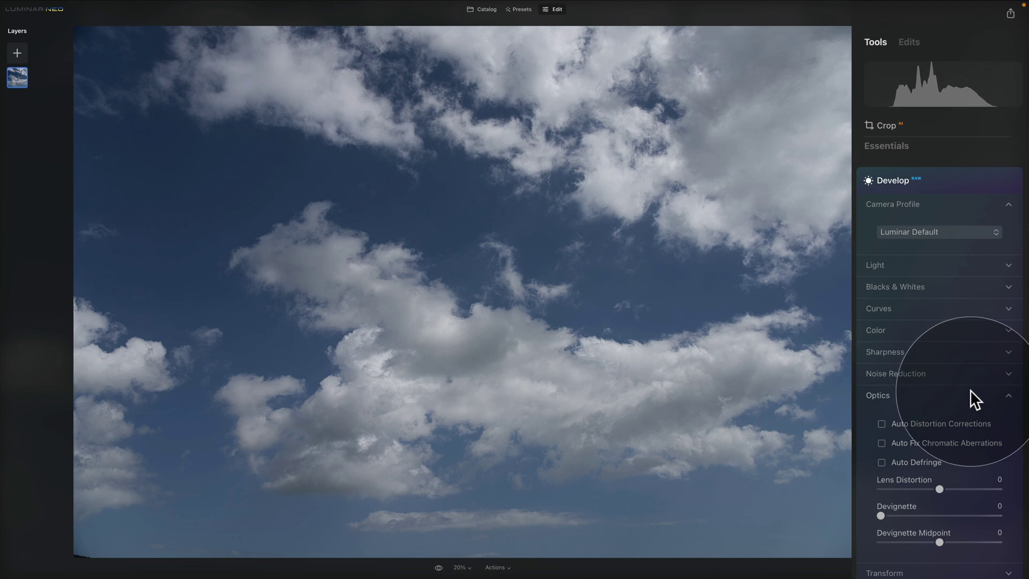
{"action": "left_click", "coordinate": [947, 424]}
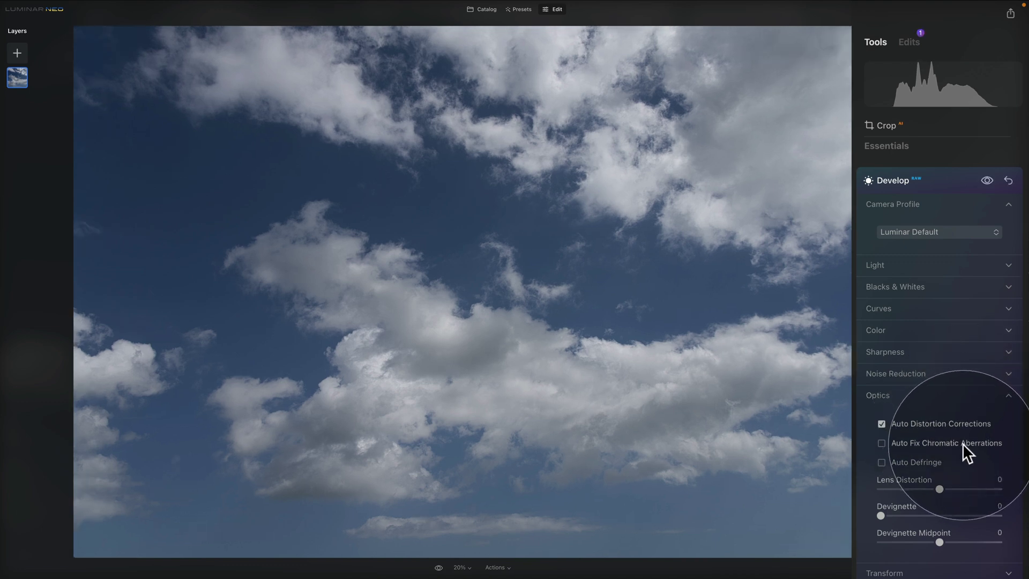
{"action": "left_click", "coordinate": [963, 446]}
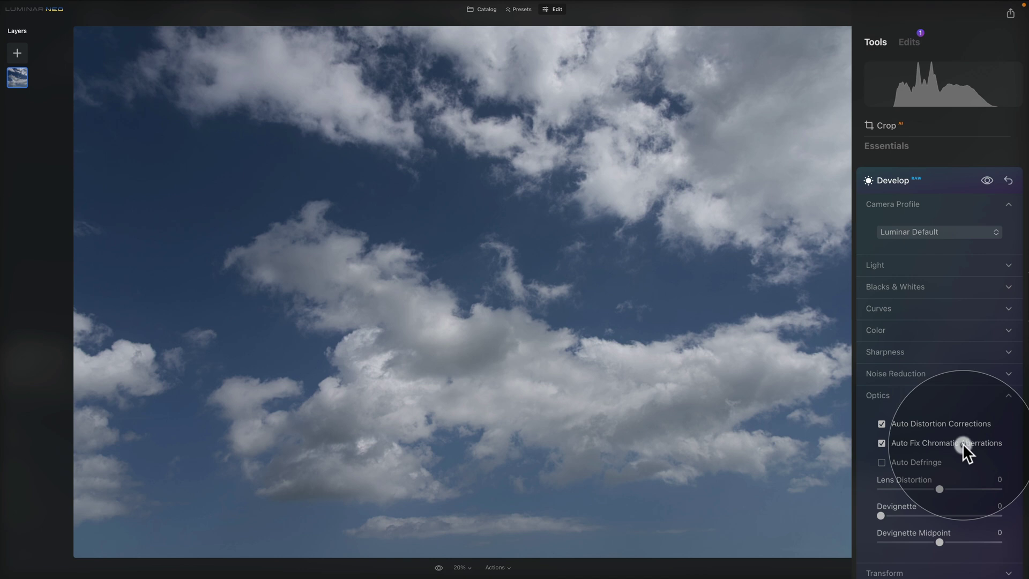
{"action": "left_click", "coordinate": [924, 465]}
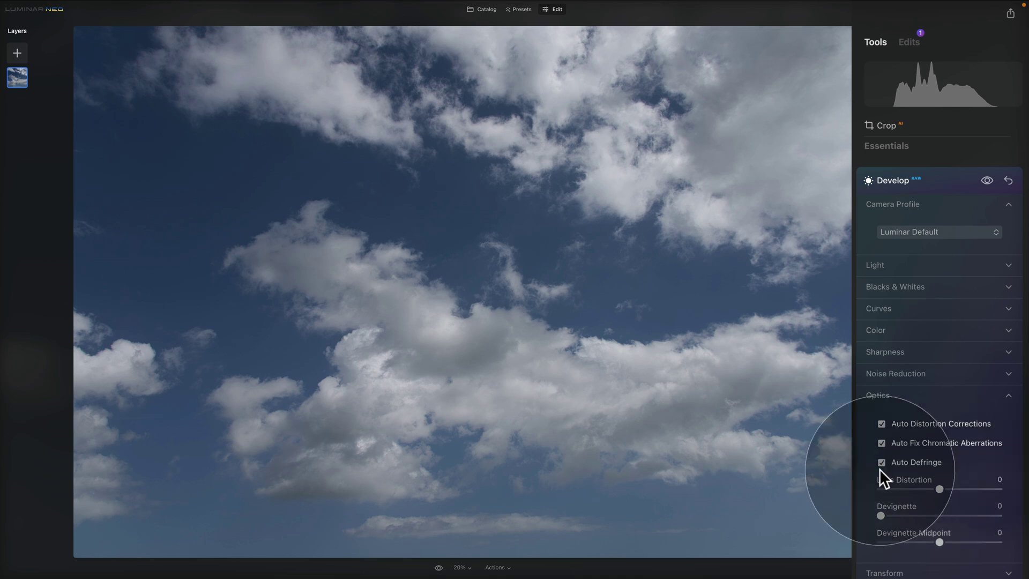
{"action": "left_click", "coordinate": [934, 396]}
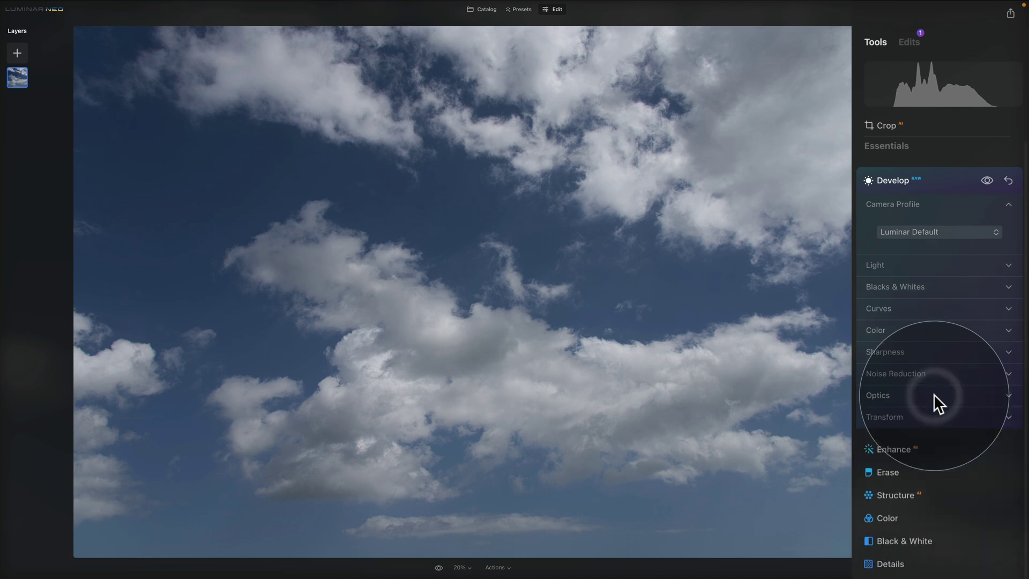
In Develop's Light section, set Exposure 0.14, Highlights -50 and Shadows 40
{"action": "left_click", "coordinate": [951, 263]}
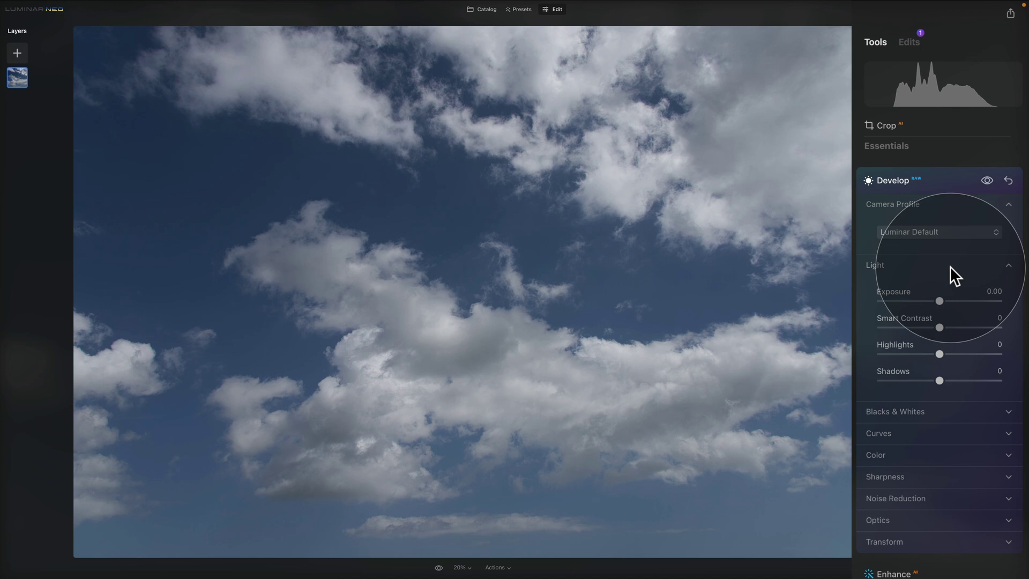
{"action": "left_click_drag", "start_coordinate": [939, 299], "coordinate": [941, 298]}
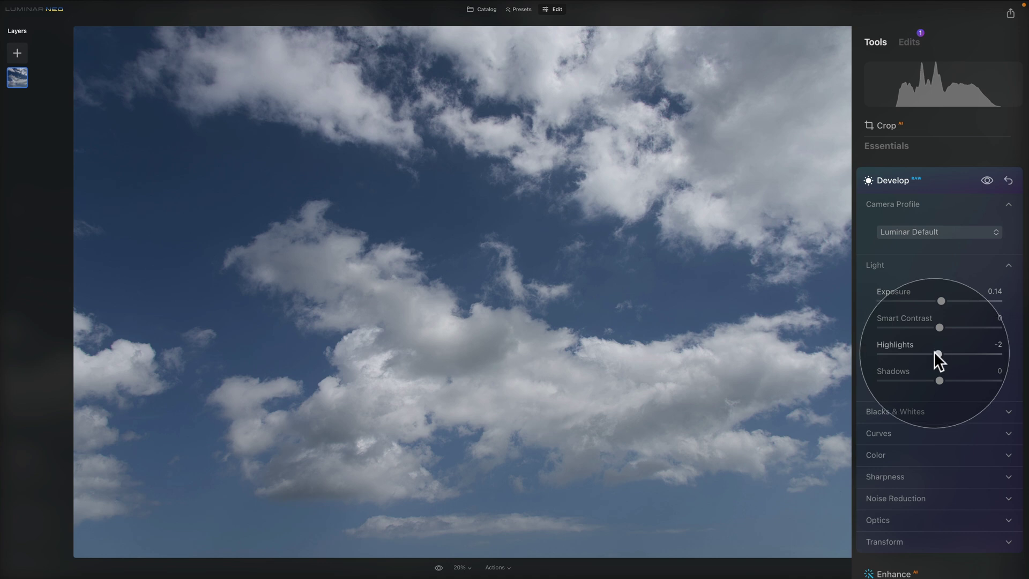
{"action": "left_click_drag", "start_coordinate": [936, 353], "coordinate": [905, 353]}
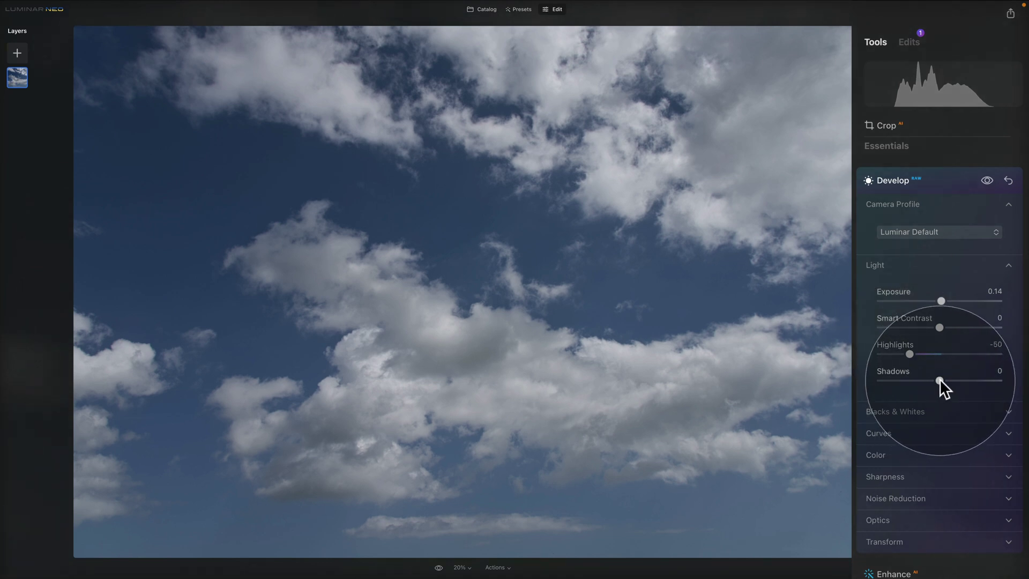
{"action": "left_click_drag", "start_coordinate": [940, 378], "coordinate": [965, 381]}
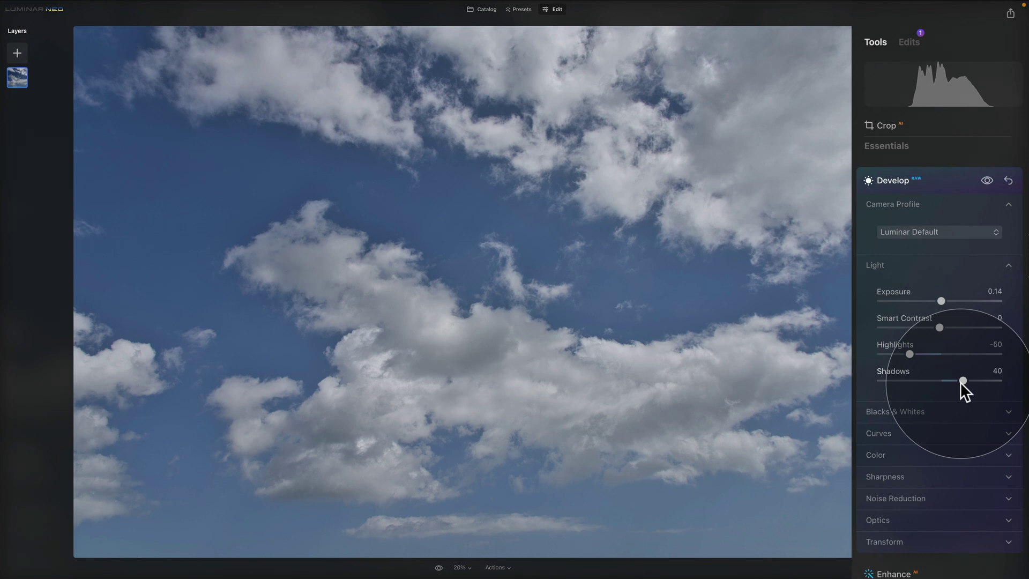
In the Blacks & Whites section, set Whites to 22 and Blacks to -12
{"action": "left_click", "coordinate": [923, 267]}
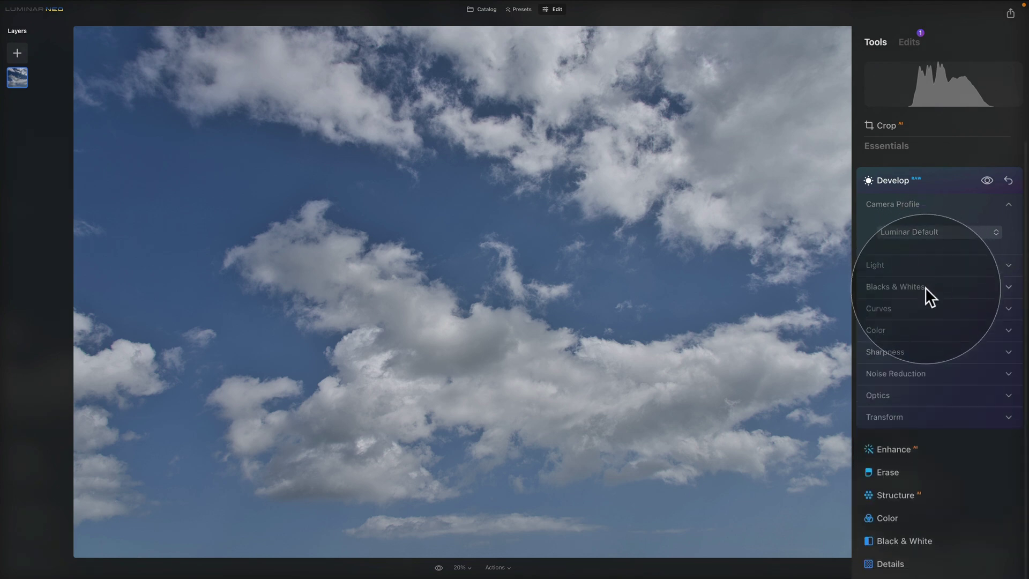
{"action": "left_click", "coordinate": [925, 288]}
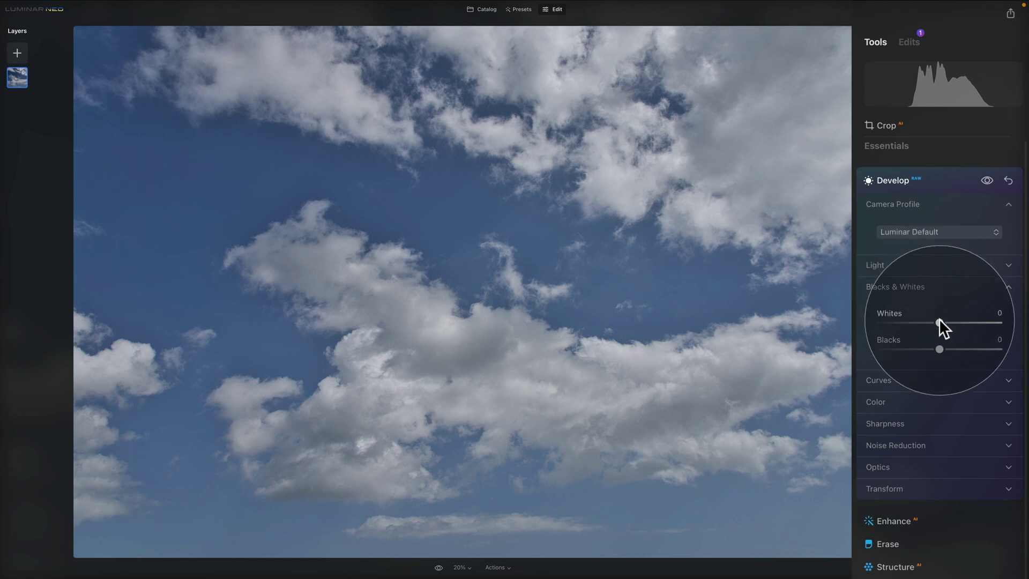
{"action": "left_click_drag", "start_coordinate": [940, 322], "coordinate": [932, 346]}
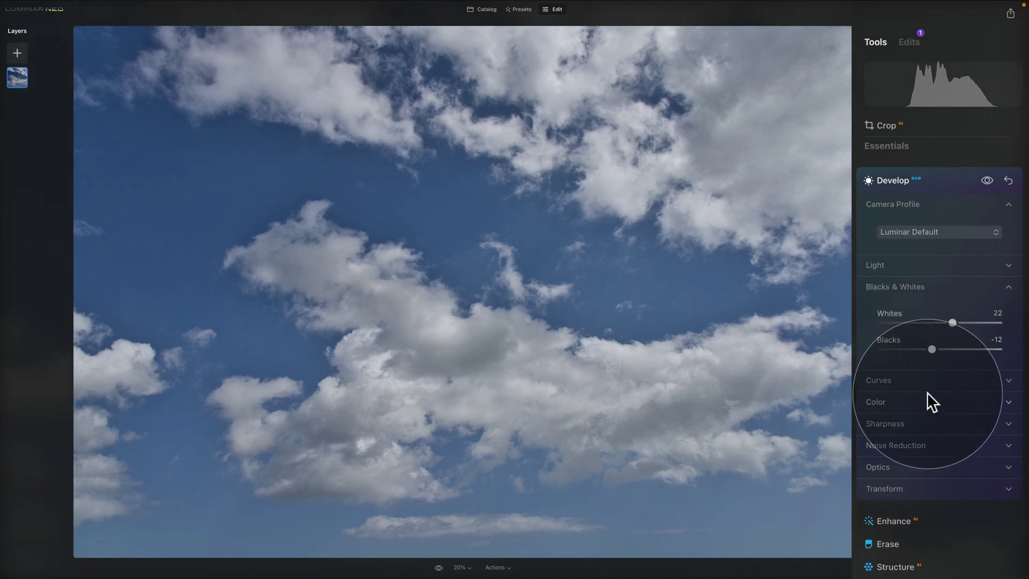
{"action": "mouse_move", "coordinate": [961, 71]}
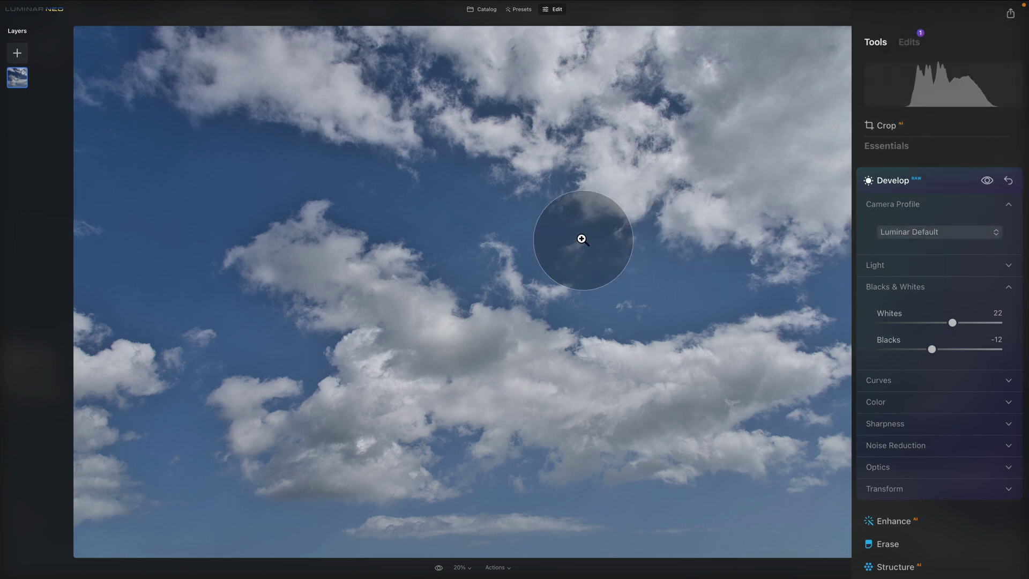
{"action": "right_click", "coordinate": [432, 240]}
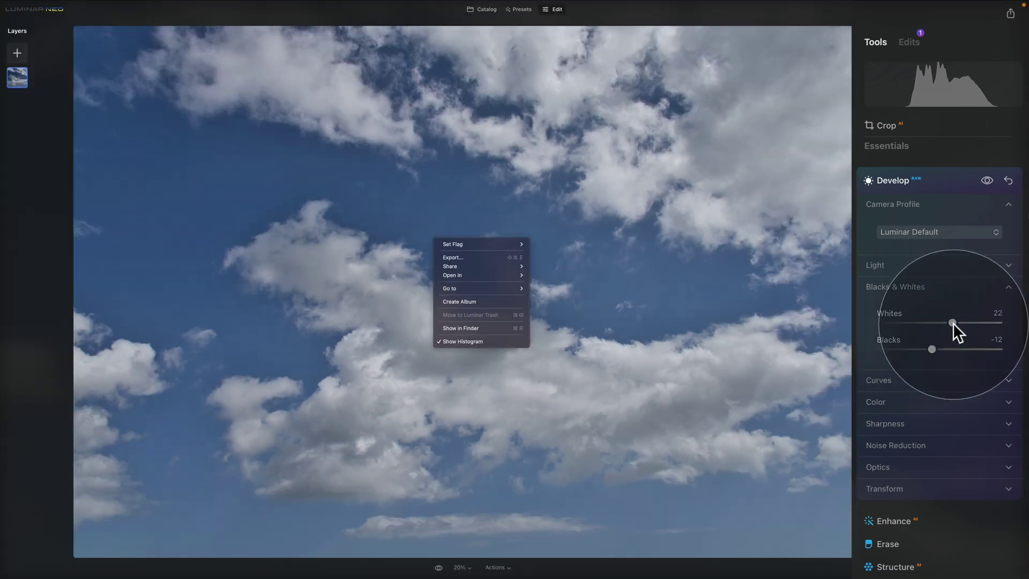
{"action": "left_click", "coordinate": [952, 322]}
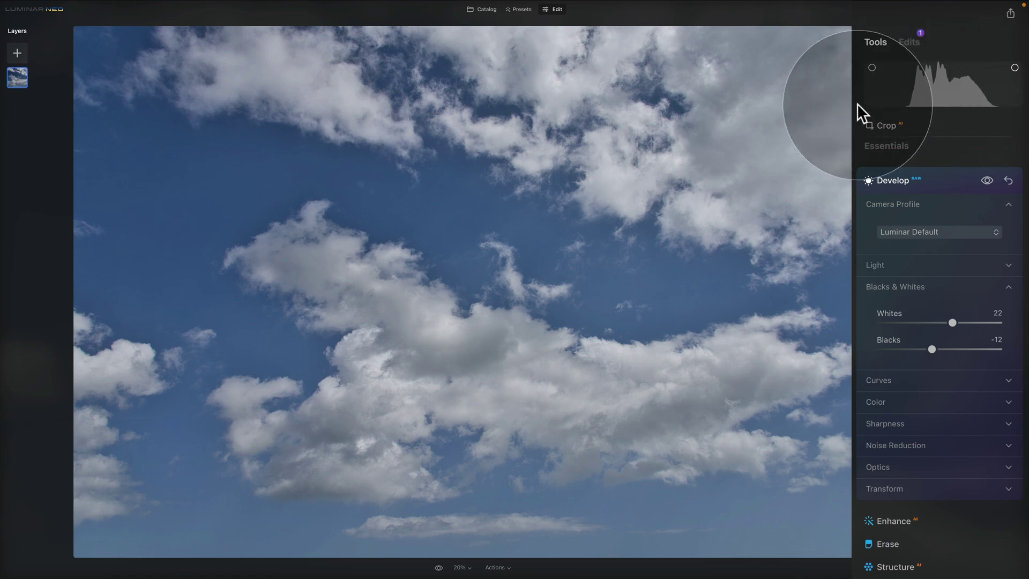
Raise Vibrance in the Color section to 16
{"action": "left_click", "coordinate": [938, 286]}
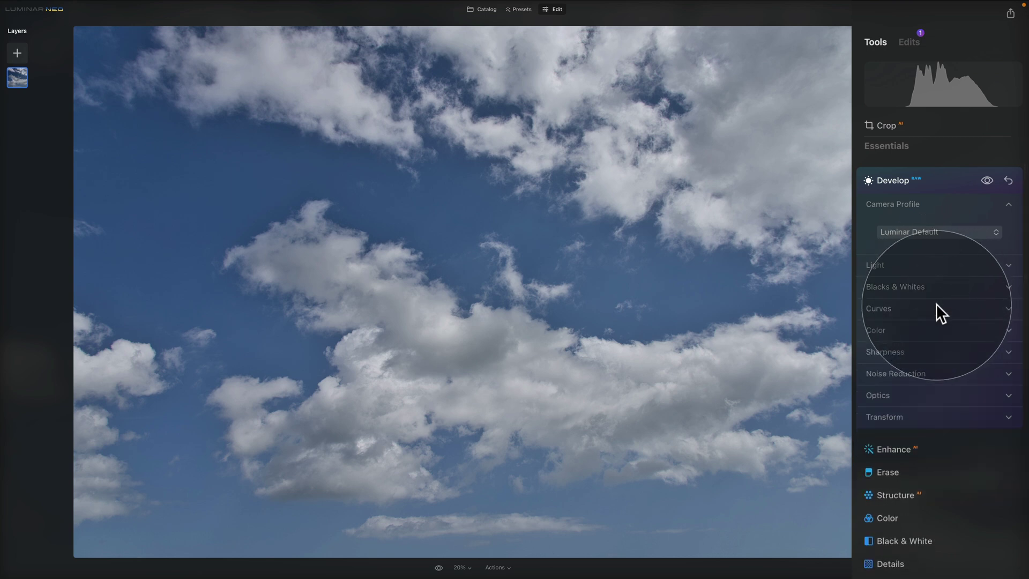
{"action": "left_click", "coordinate": [948, 335]}
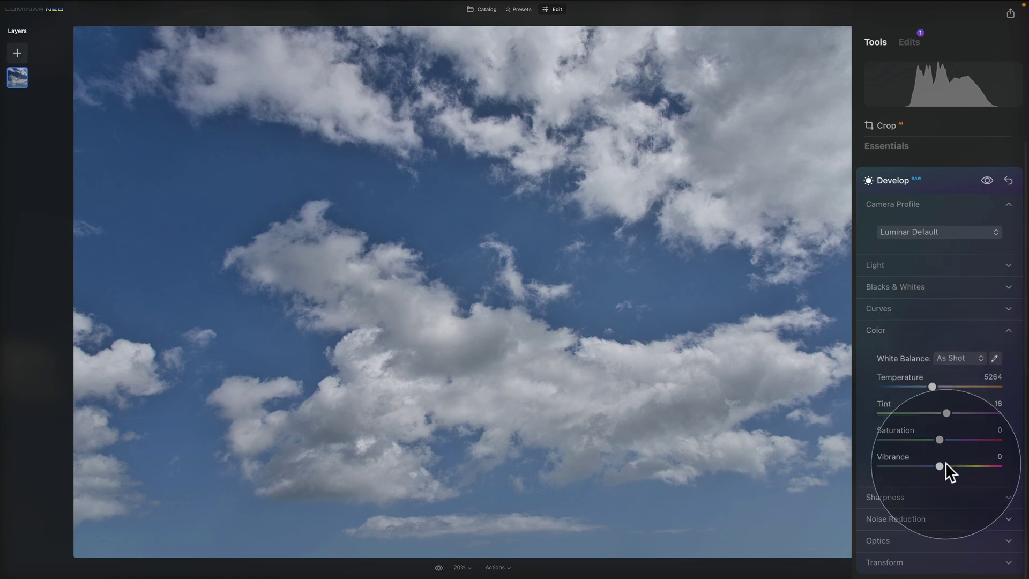
{"action": "left_click_drag", "start_coordinate": [939, 465], "coordinate": [945, 465]}
{"action": "left_click", "coordinate": [948, 465]}
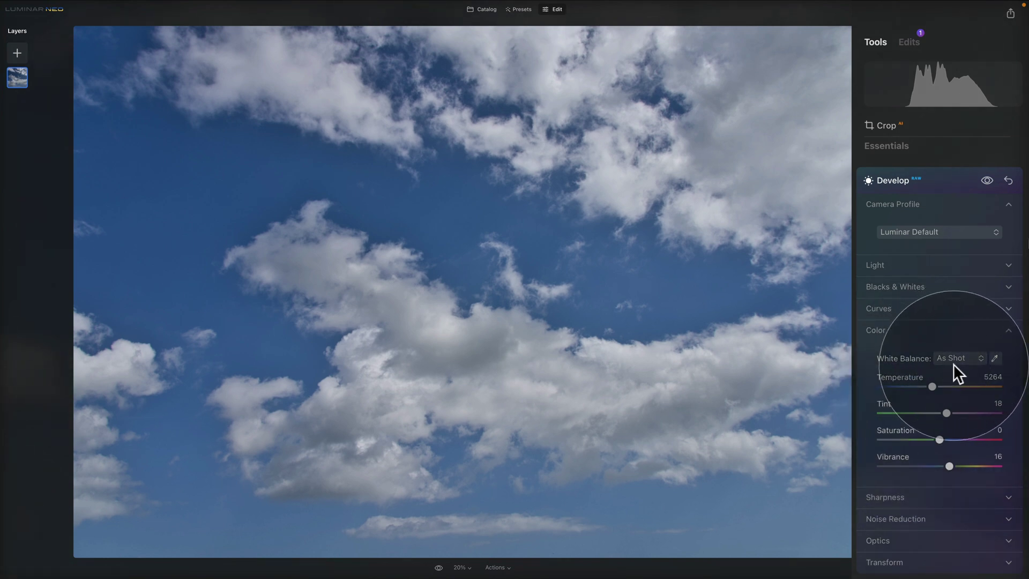
Keep the As Shot white balance and bring up the Sharpness settings
{"action": "left_click", "coordinate": [972, 356]}
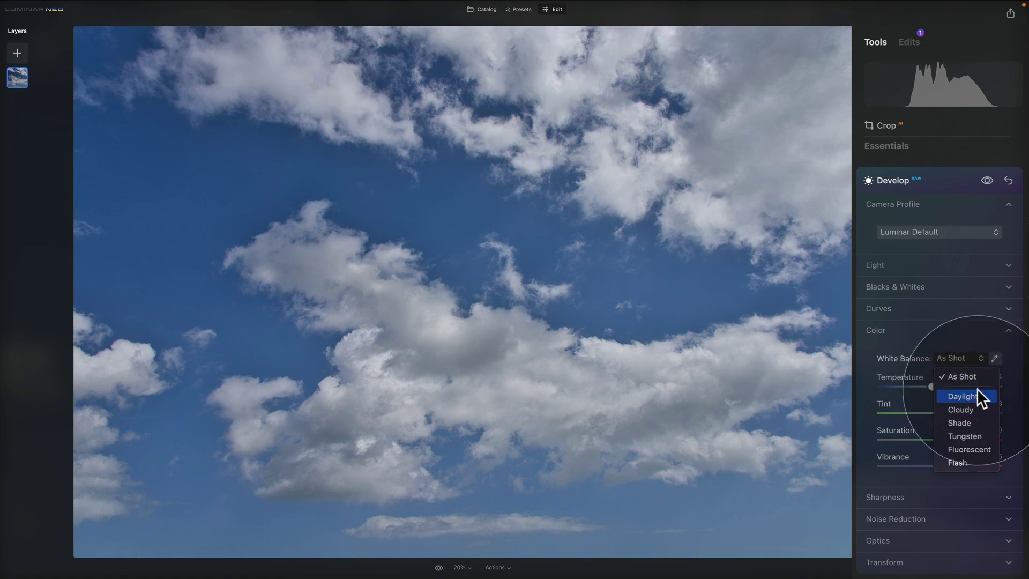
{"action": "left_click", "coordinate": [920, 367]}
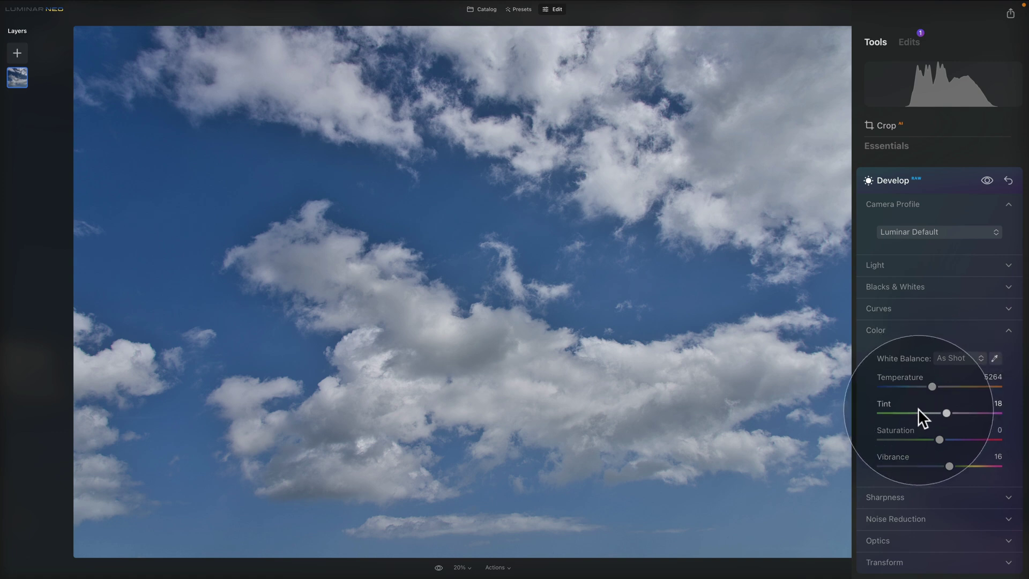
{"action": "left_click", "coordinate": [923, 327]}
{"action": "left_click", "coordinate": [925, 350]}
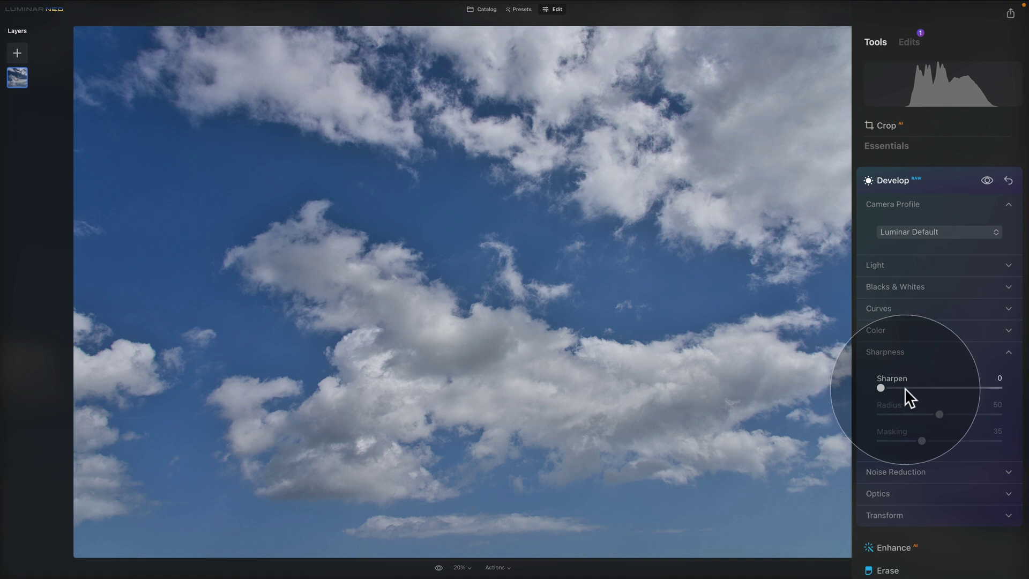
Show Noise Reduction and inspect the sky's grain at 100% zoom
{"action": "left_click", "coordinate": [901, 352]}
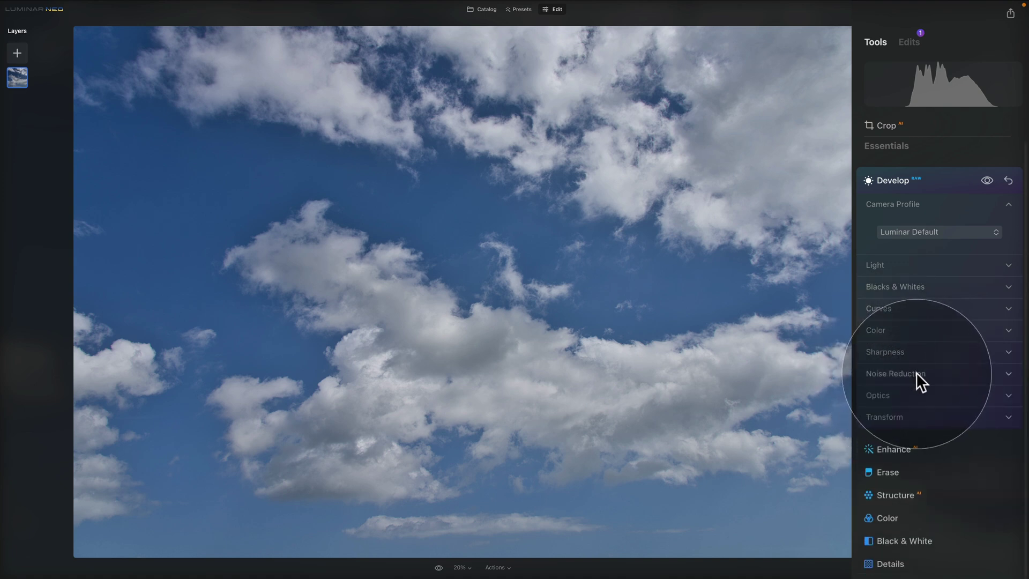
{"action": "left_click", "coordinate": [917, 372]}
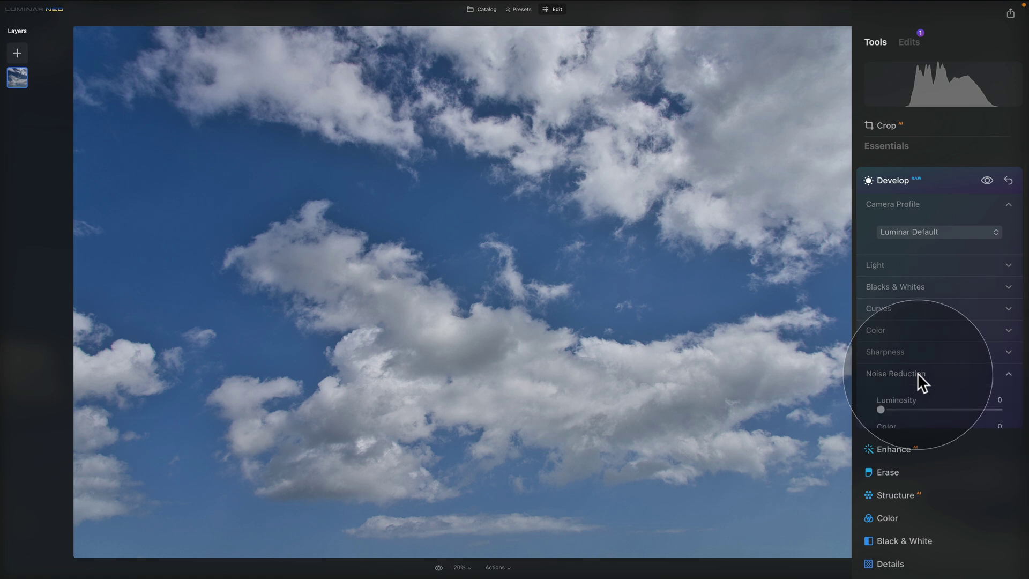
{"action": "left_click", "coordinate": [545, 141]}
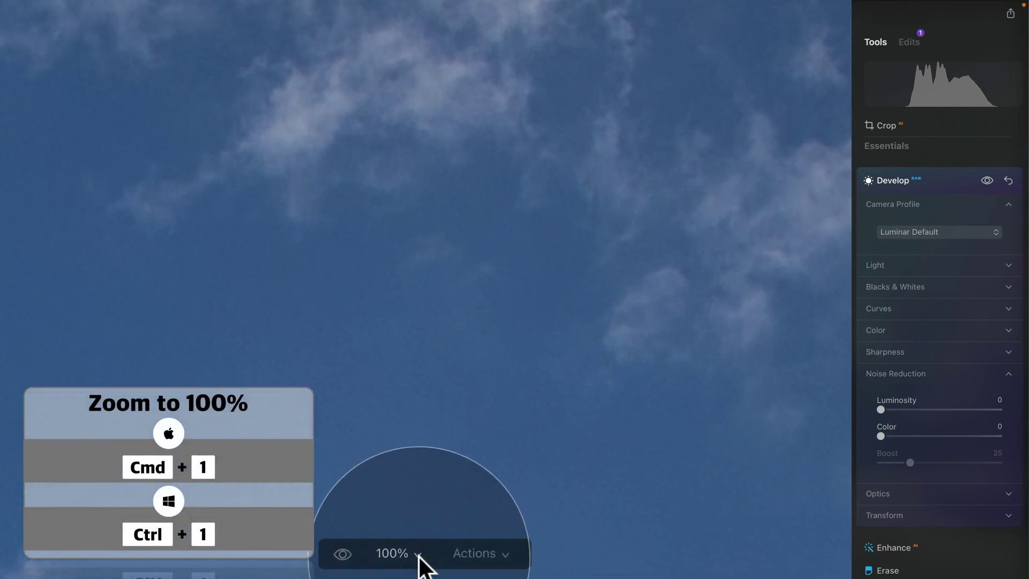
{"action": "left_click", "coordinate": [418, 554]}
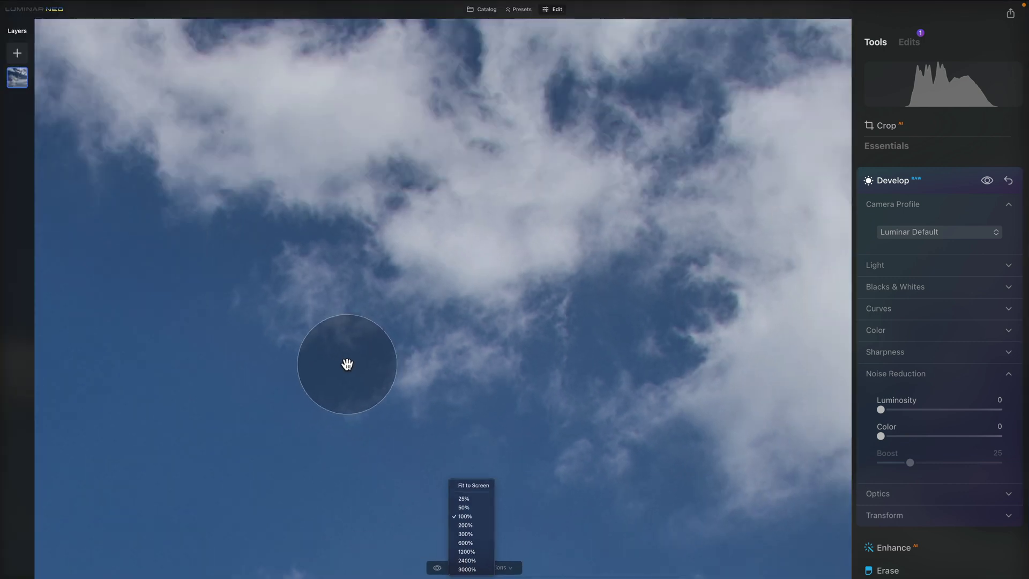
{"action": "left_click", "coordinate": [518, 283]}
{"action": "left_click_drag", "start_coordinate": [266, 329], "coordinate": [659, 229]}
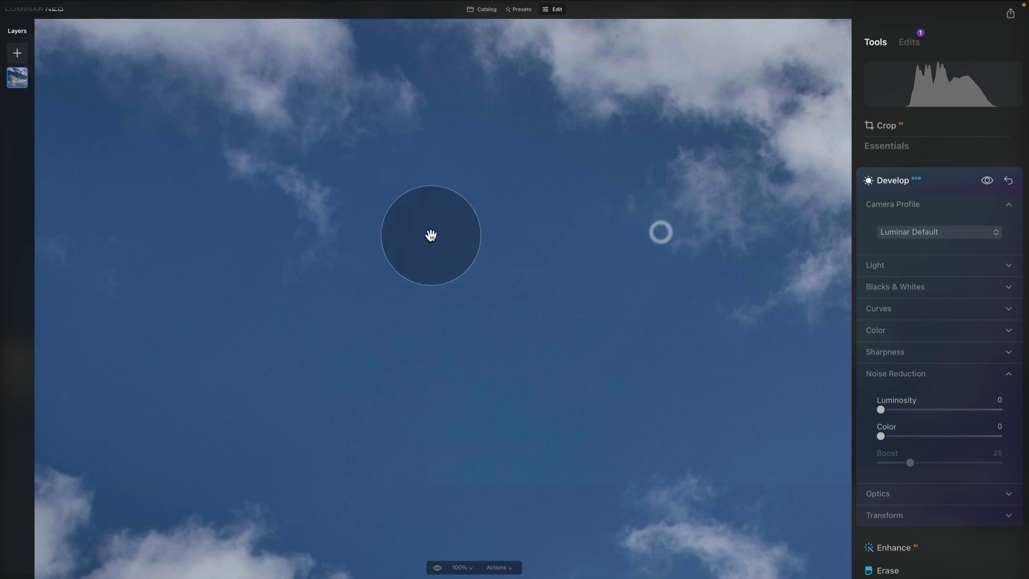
{"action": "left_click_drag", "start_coordinate": [430, 234], "coordinate": [434, 282]}
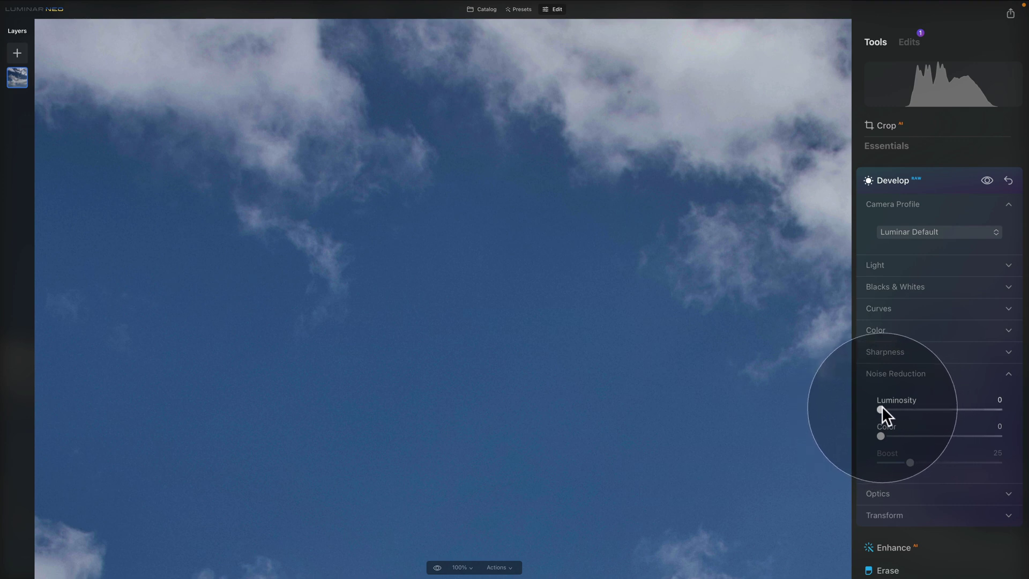
Set Luminosity noise reduction to 20
{"action": "left_click_drag", "start_coordinate": [882, 408], "coordinate": [906, 409]}
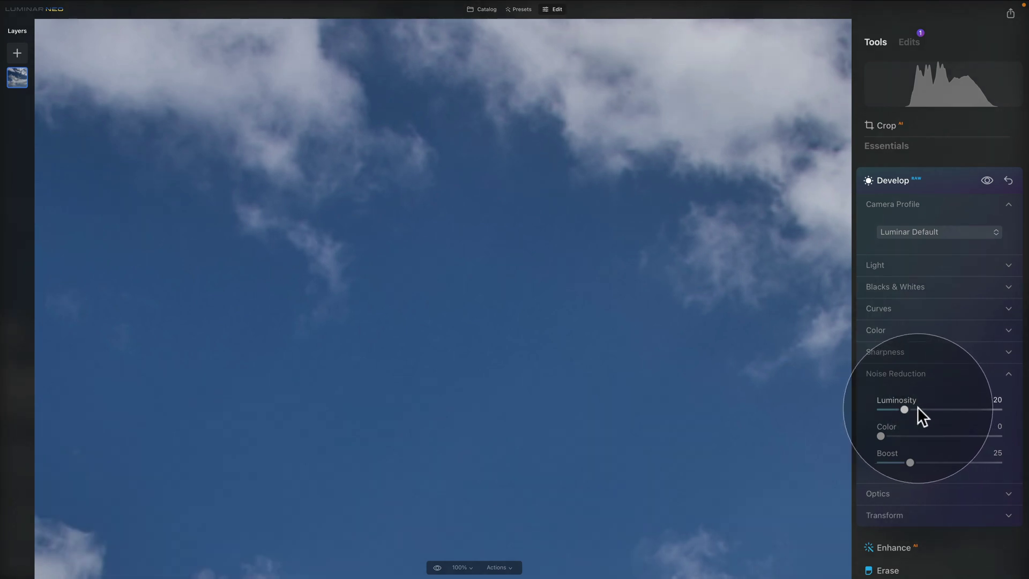
{"action": "left_click_drag", "start_coordinate": [907, 408], "coordinate": [918, 408]}
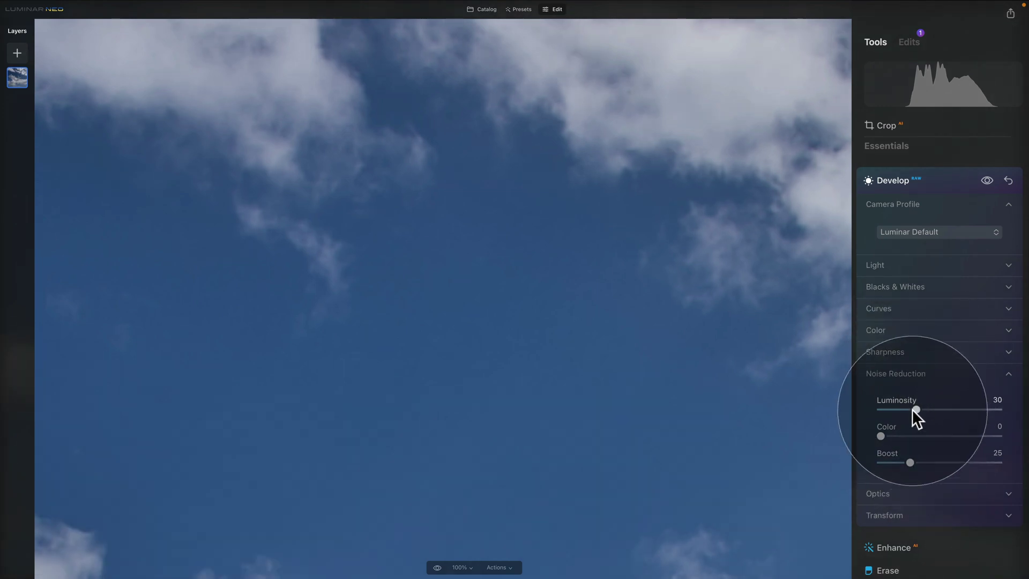
{"action": "left_click_drag", "start_coordinate": [912, 403], "coordinate": [902, 404]}
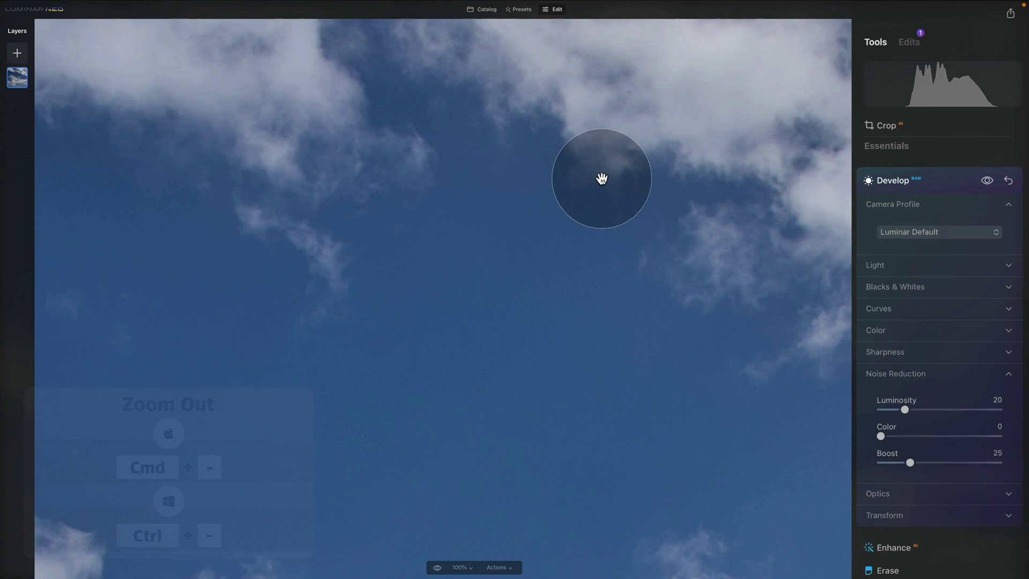
Zoom back out, then collapse Noise Reduction, Optics, Transform and the Develop tool
{"action": "key", "text": "ctrl+minus"}
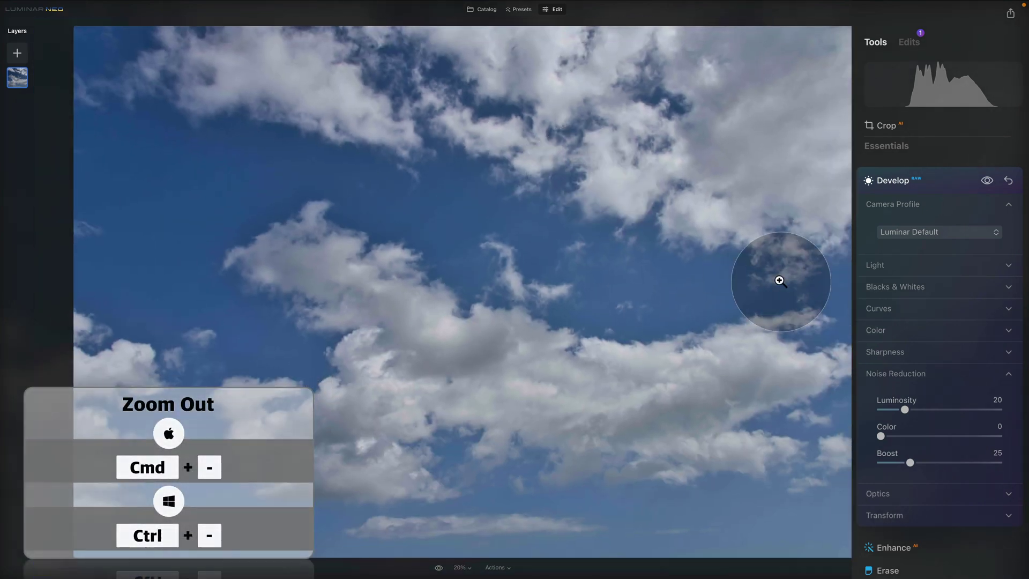
{"action": "left_click", "coordinate": [921, 372]}
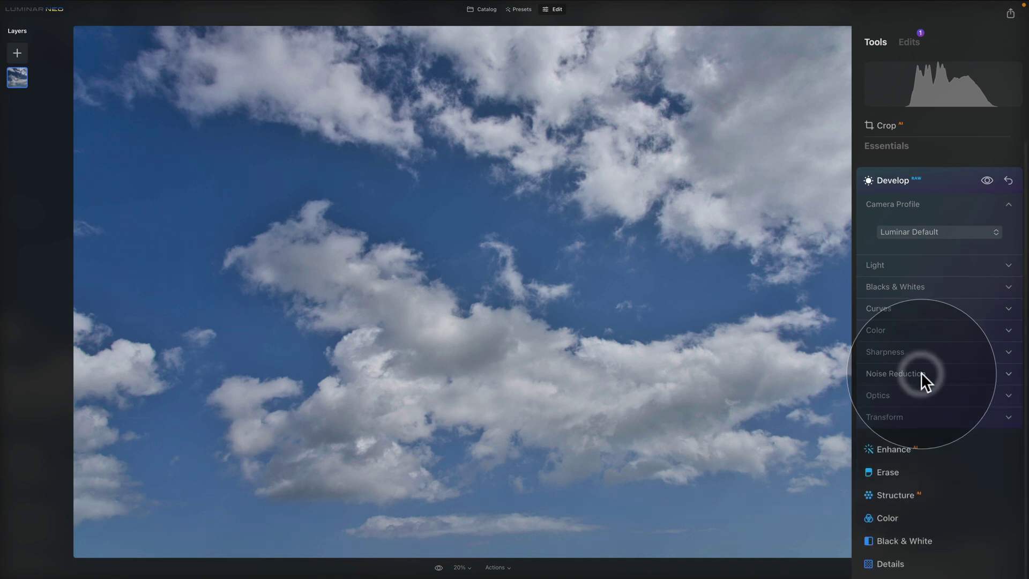
{"action": "left_click", "coordinate": [925, 390]}
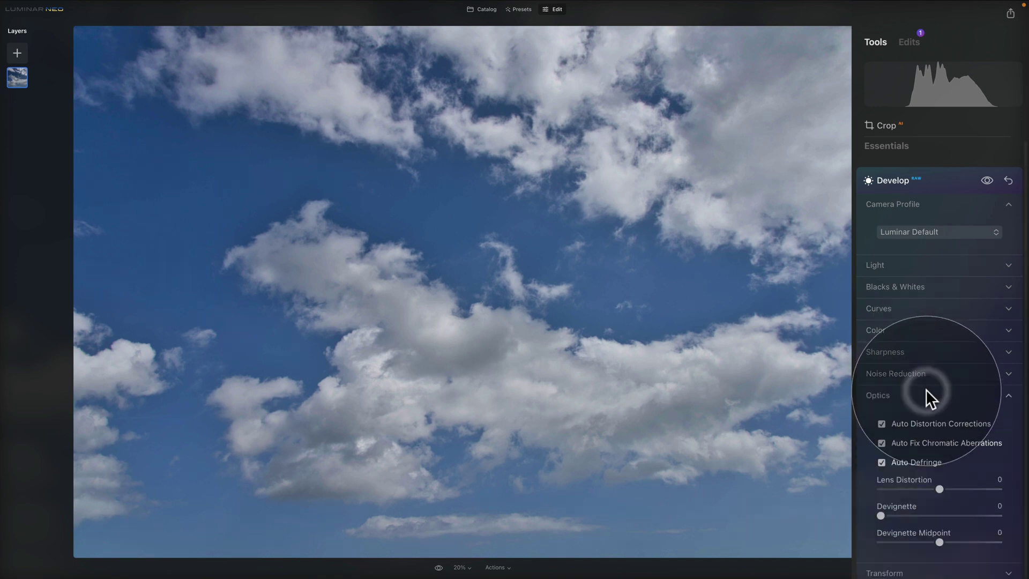
{"action": "left_click", "coordinate": [925, 390]}
{"action": "left_click", "coordinate": [923, 416]}
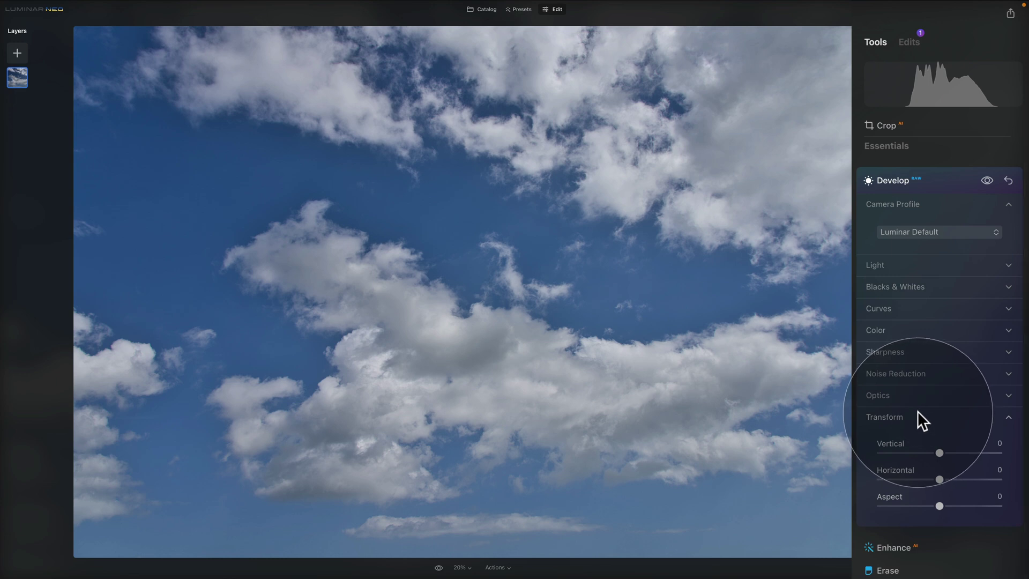
{"action": "left_click", "coordinate": [918, 419]}
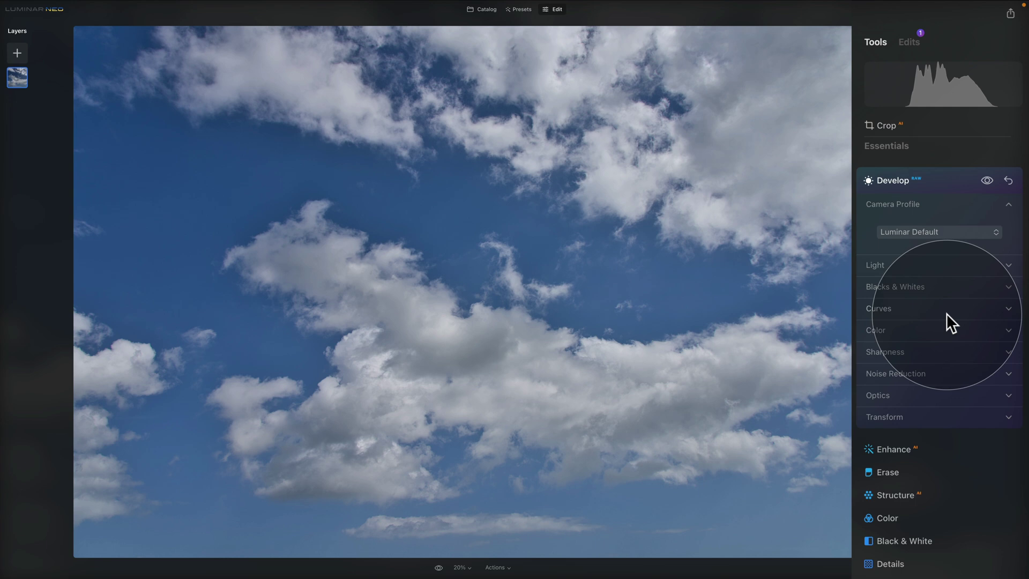
{"action": "left_click", "coordinate": [957, 178]}
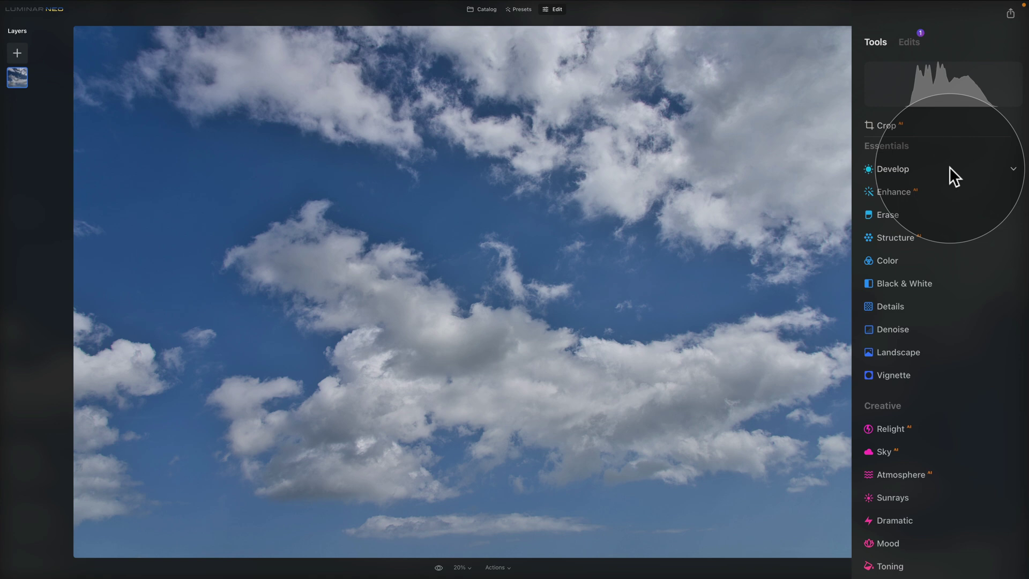
Use Erase's Objects Removal to automatically remove dust spots from the sky
{"action": "scroll", "coordinate": [945, 169], "scroll_direction": "up", "scroll_amount": 1}
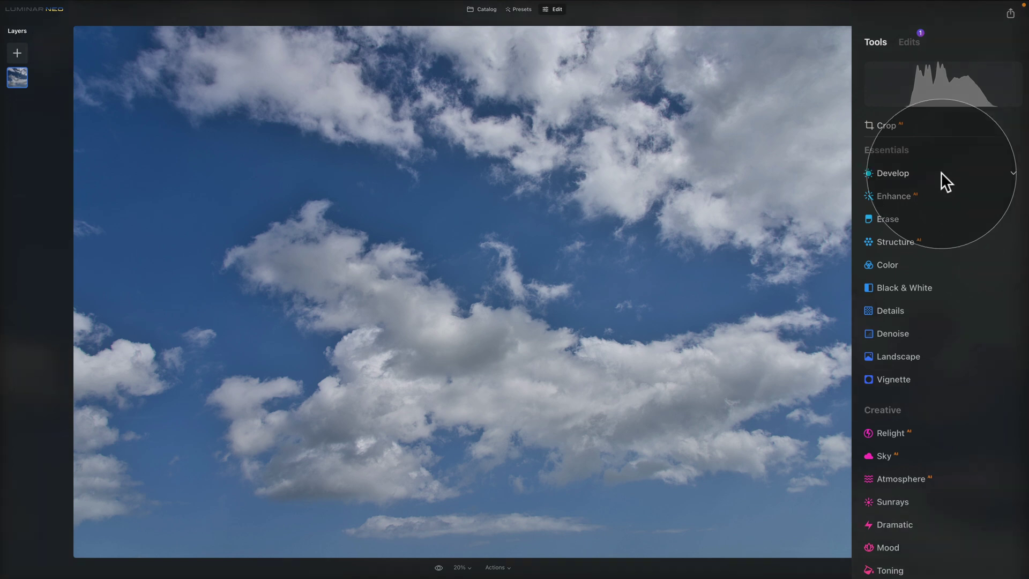
{"action": "left_click", "coordinate": [935, 220]}
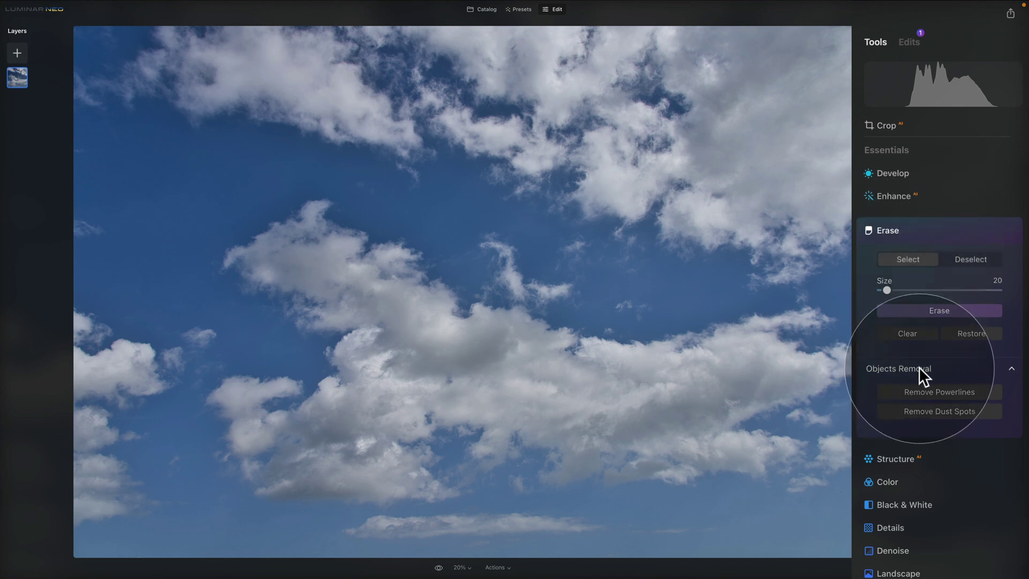
{"action": "left_click", "coordinate": [1014, 368]}
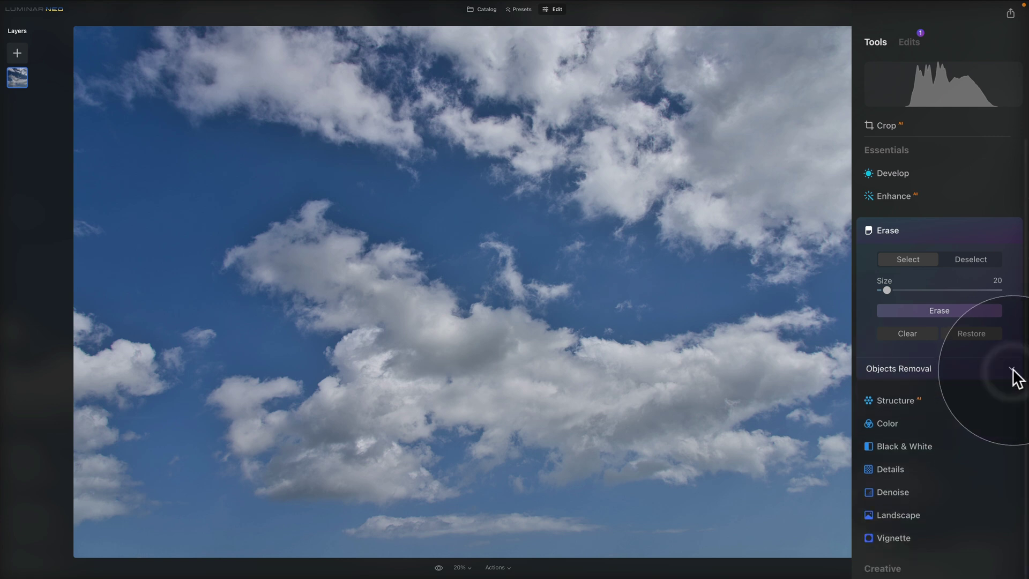
{"action": "left_click", "coordinate": [1013, 368]}
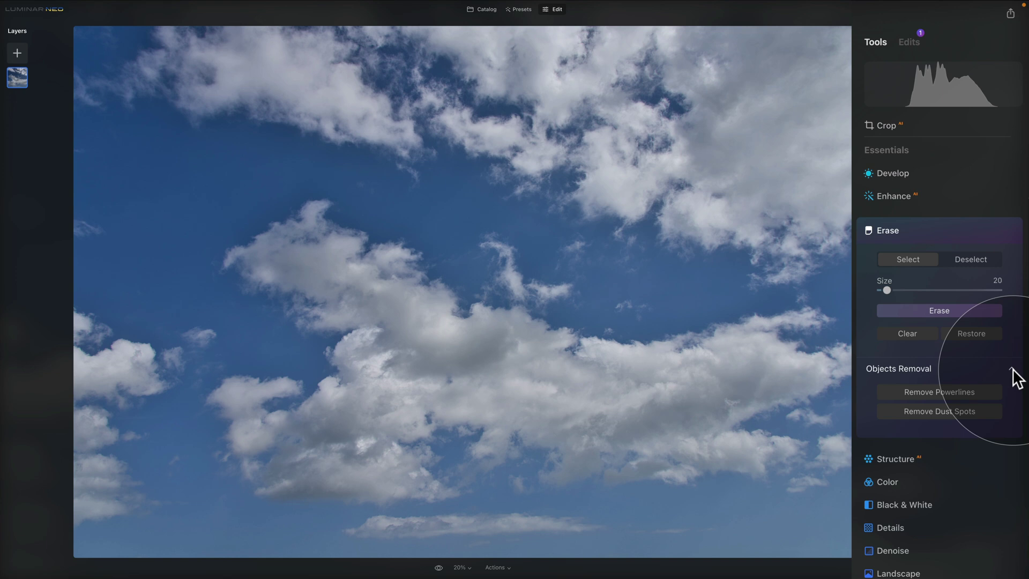
{"action": "left_click", "coordinate": [976, 411]}
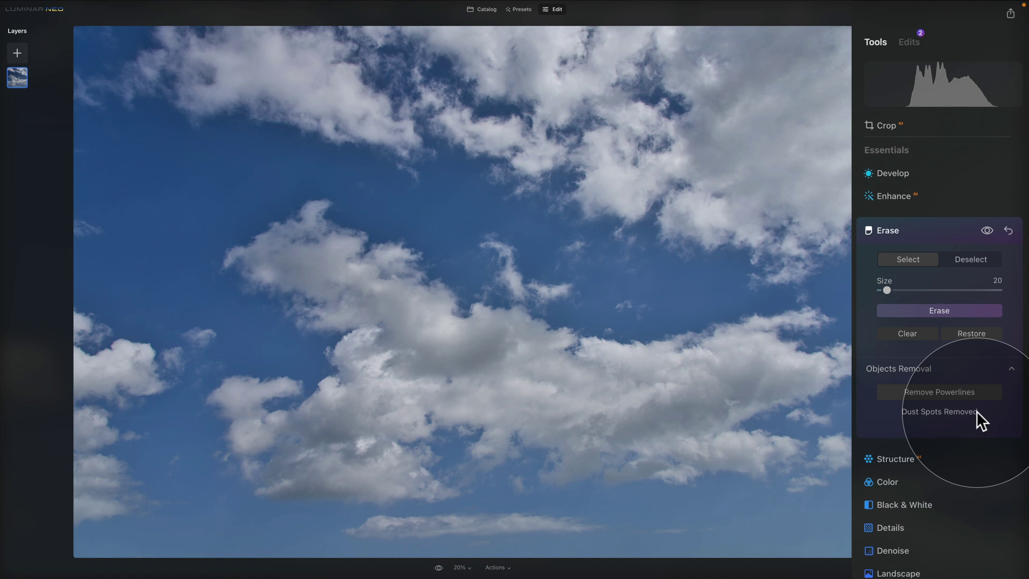
{"action": "left_click", "coordinate": [950, 230]}
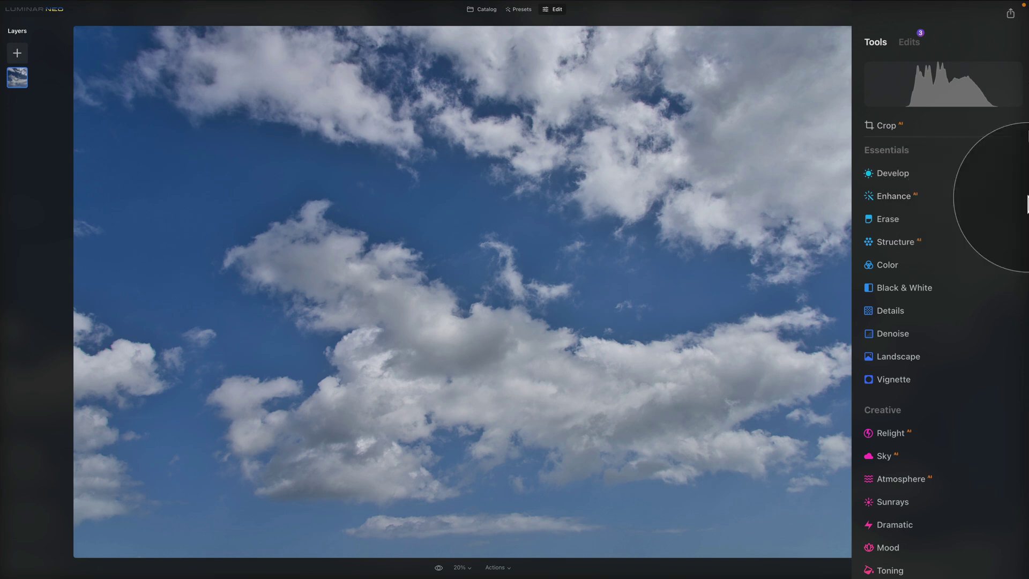
Set the Enhance tool's Sky Enhancer back to 0
{"action": "left_click", "coordinate": [1013, 196]}
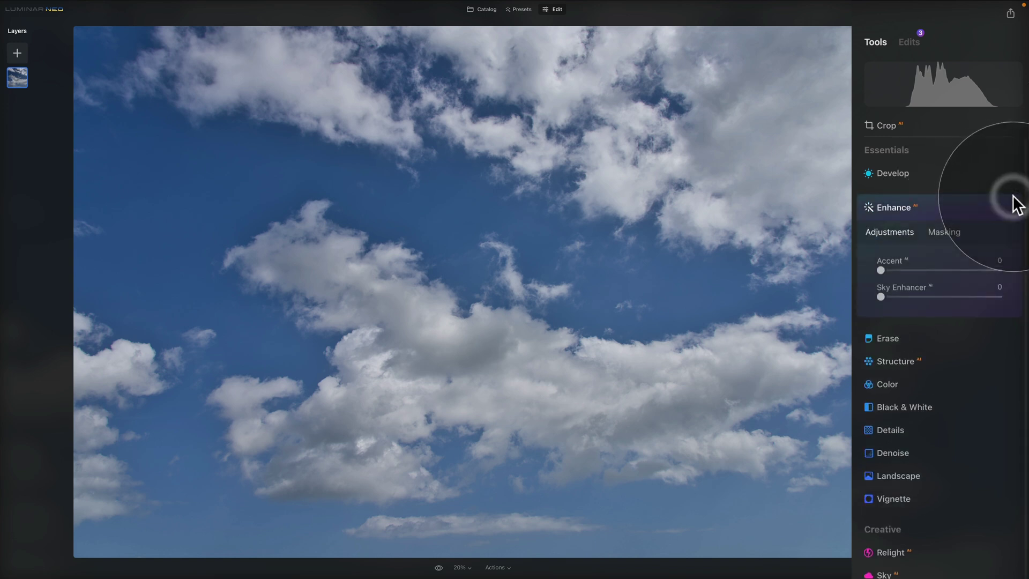
{"action": "left_click_drag", "start_coordinate": [899, 268], "coordinate": [895, 297]}
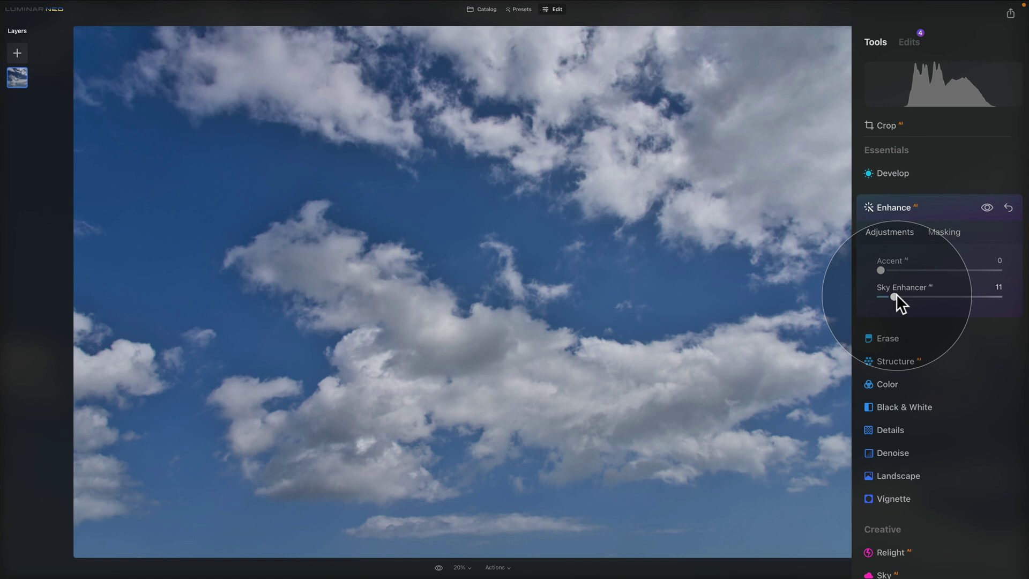
{"action": "left_click_drag", "start_coordinate": [896, 293], "coordinate": [875, 295]}
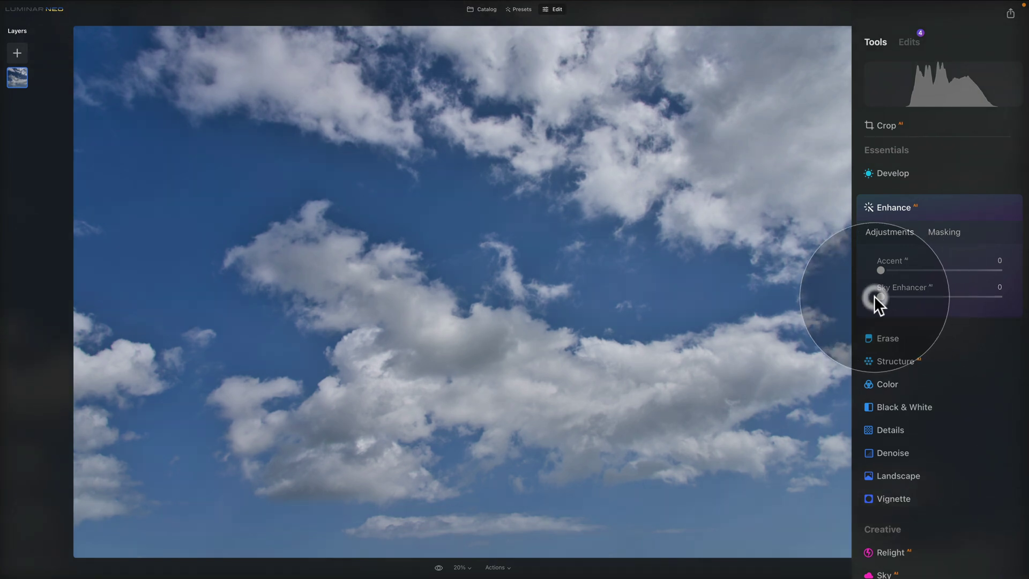
{"action": "left_click", "coordinate": [928, 207]}
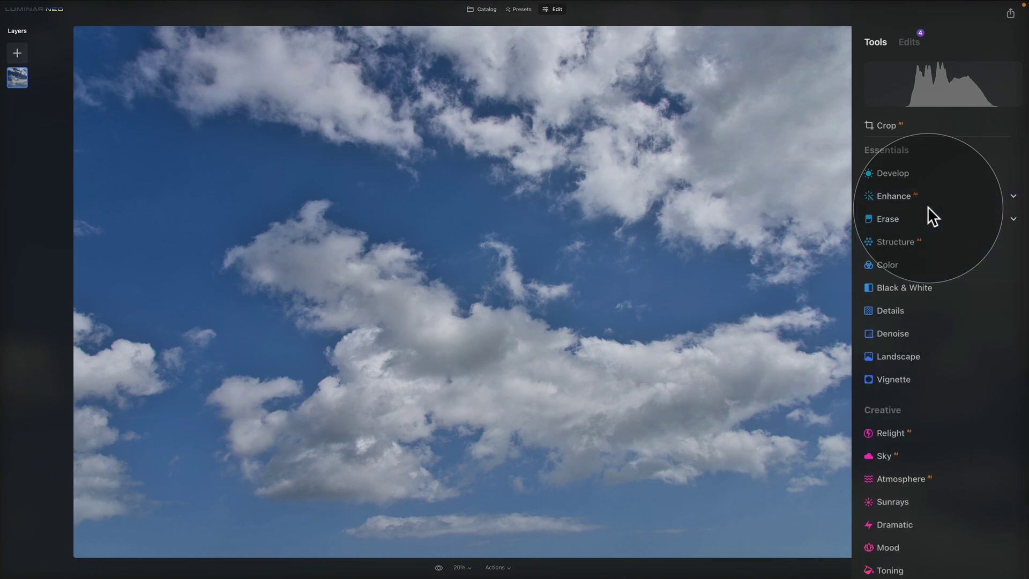
Try a Structure Amount of -16, then reset it to 0
{"action": "left_click", "coordinate": [939, 241]}
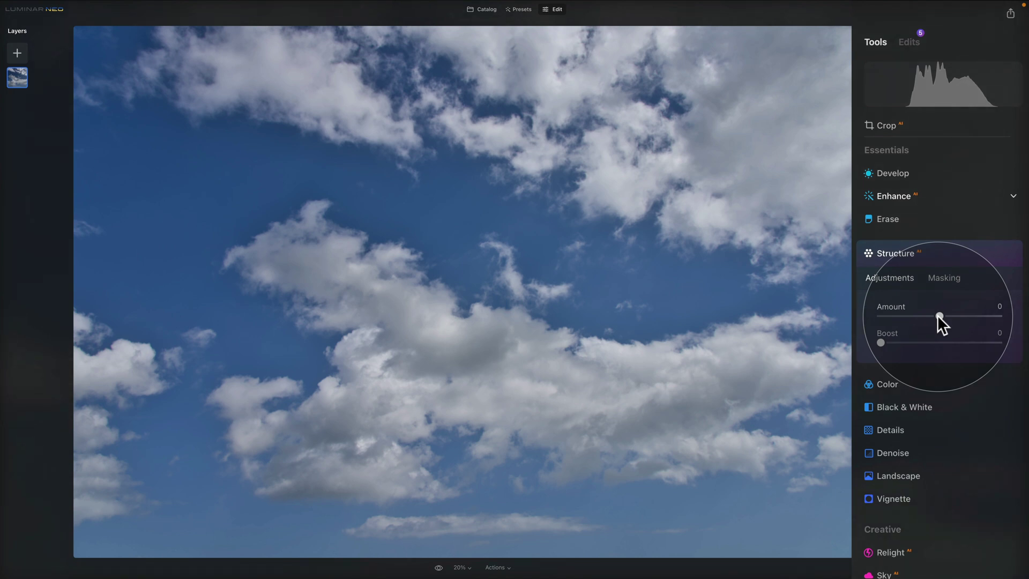
{"action": "left_click_drag", "start_coordinate": [938, 315], "coordinate": [927, 317]}
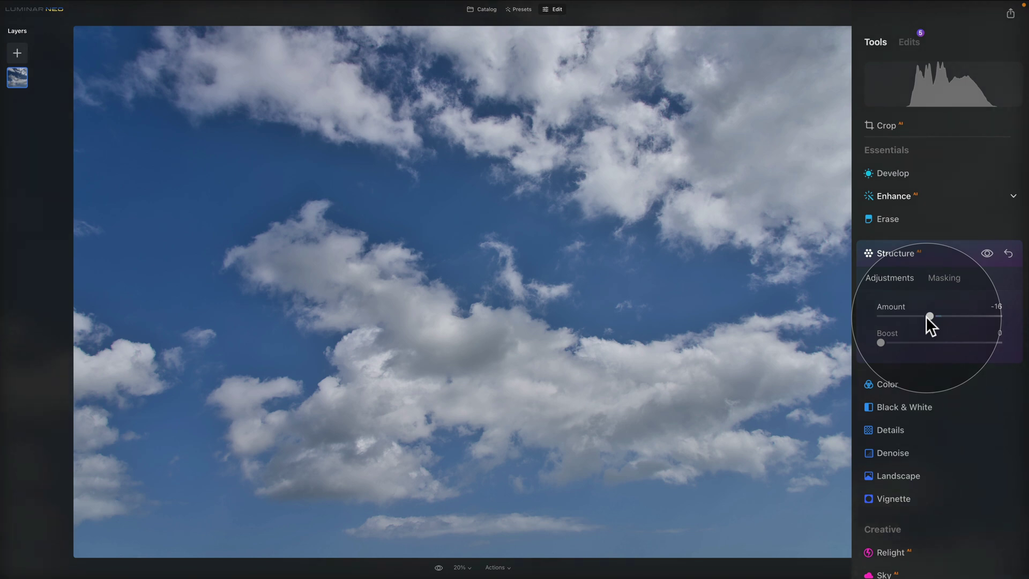
{"action": "double_click", "coordinate": [899, 306]}
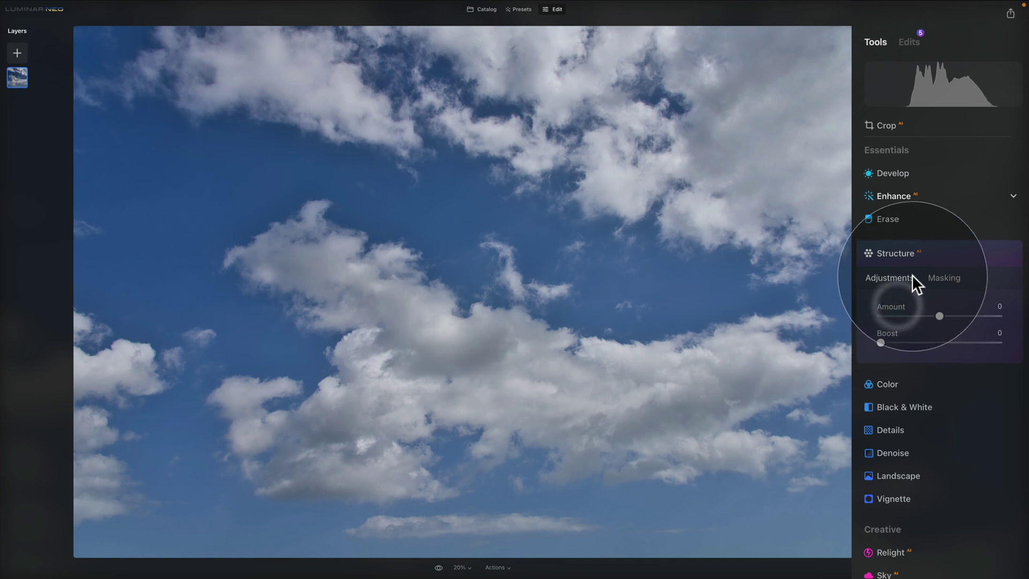
{"action": "left_click", "coordinate": [934, 254]}
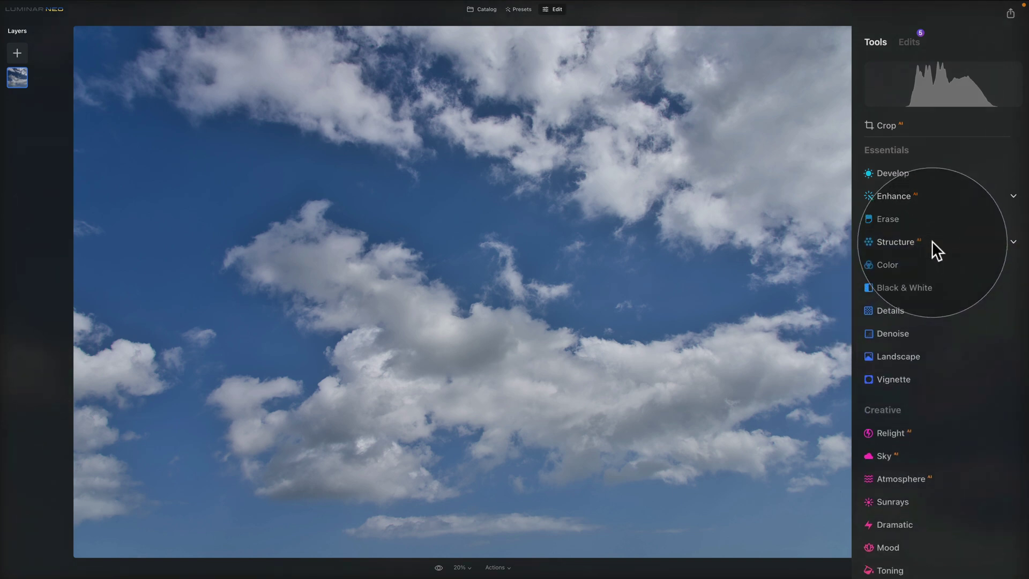
Adjust Golden Hour in the Landscape tool to warm the clouds
{"action": "left_click", "coordinate": [932, 355]}
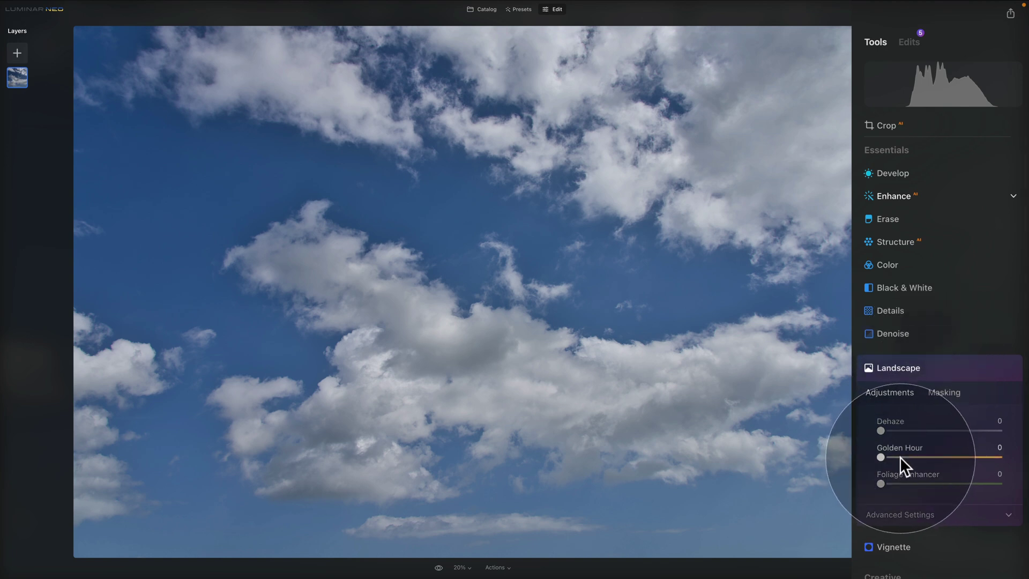
{"action": "mouse_move", "coordinate": [901, 457]}
{"action": "left_mouse_down"}
{"action": "mouse_move", "coordinate": [928, 458]}
{"action": "mouse_move", "coordinate": [880, 458]}
{"action": "left_mouse_up"}
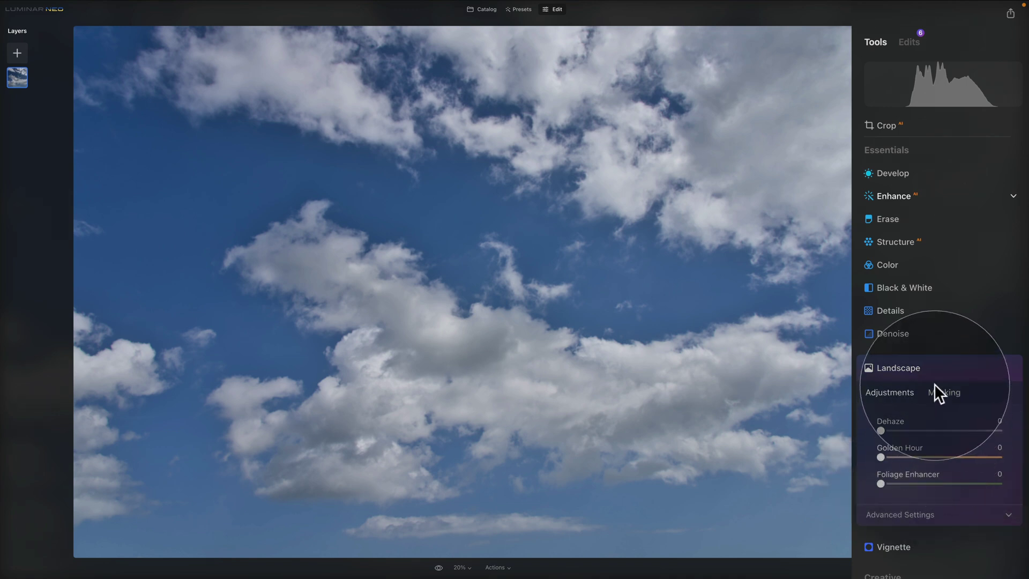
{"action": "left_click", "coordinate": [934, 366]}
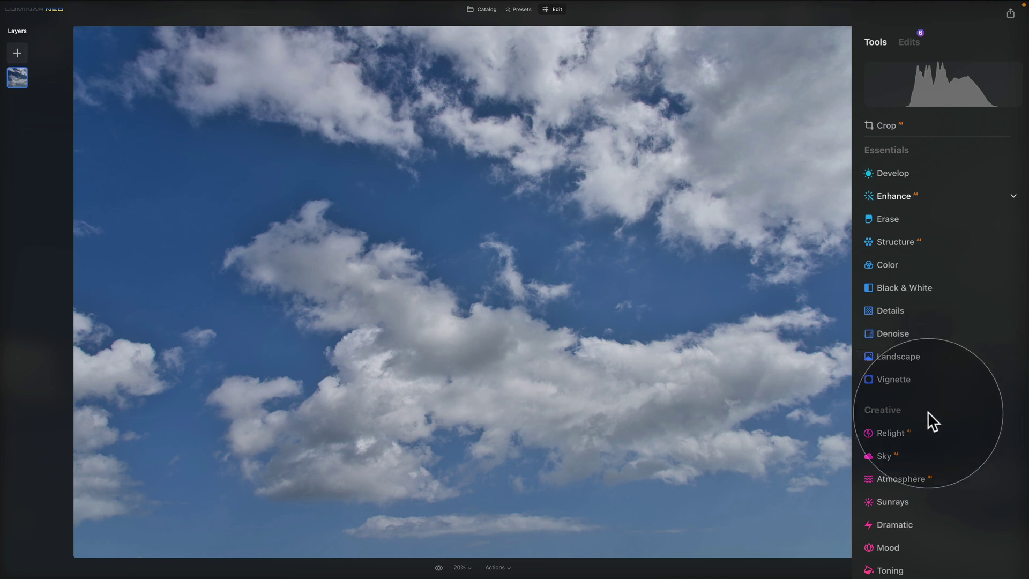
Add a light Mystical effect to the clouds
{"action": "left_click_drag", "start_coordinate": [928, 412], "coordinate": [928, 122]}
{"action": "scroll", "coordinate": [928, 122], "scroll_direction": "down", "scroll_amount": 1}
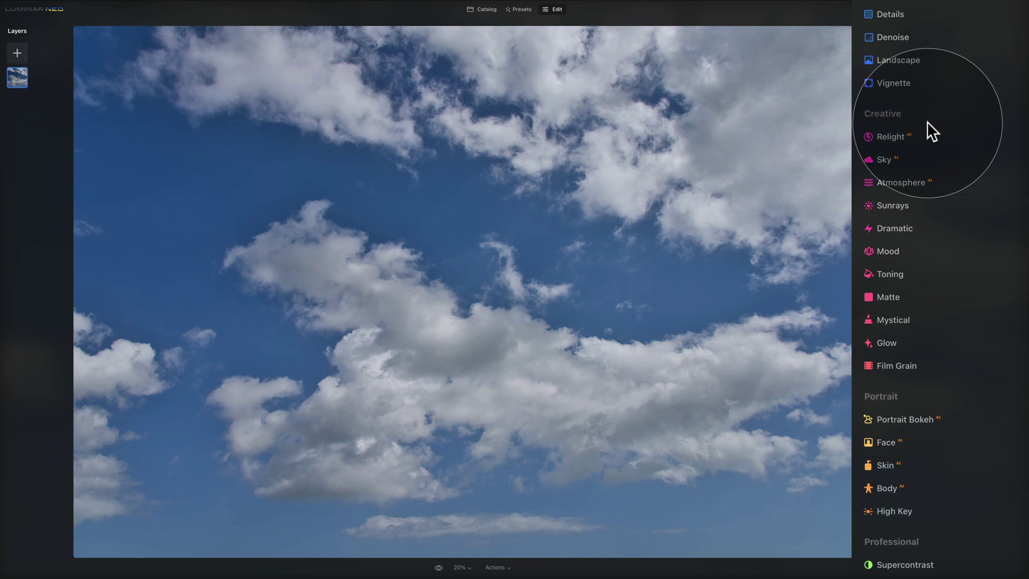
{"action": "left_click", "coordinate": [920, 315]}
{"action": "scroll", "coordinate": [924, 304], "scroll_direction": "down", "scroll_amount": 3}
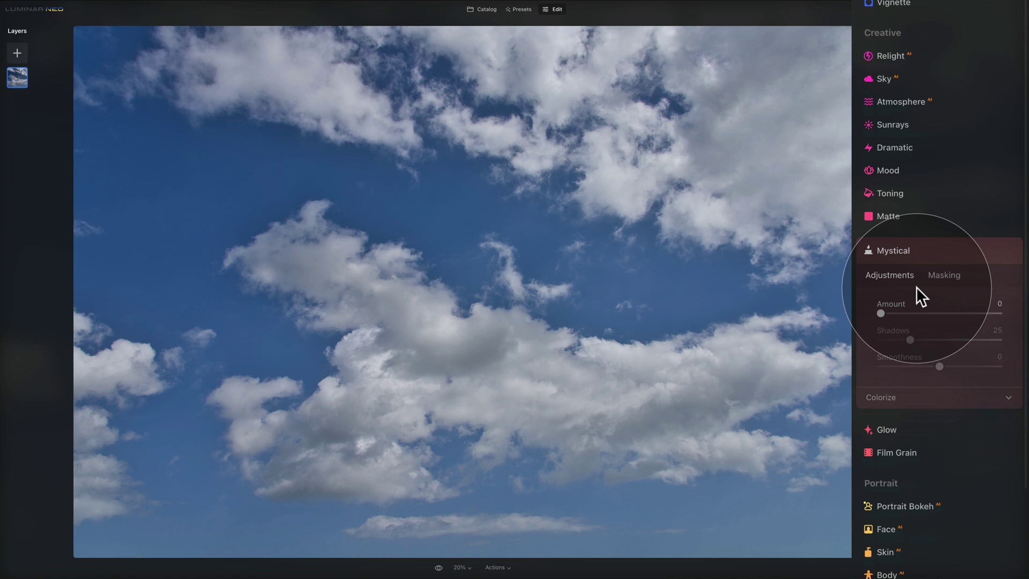
{"action": "scroll", "coordinate": [912, 292], "scroll_direction": "down", "scroll_amount": 2}
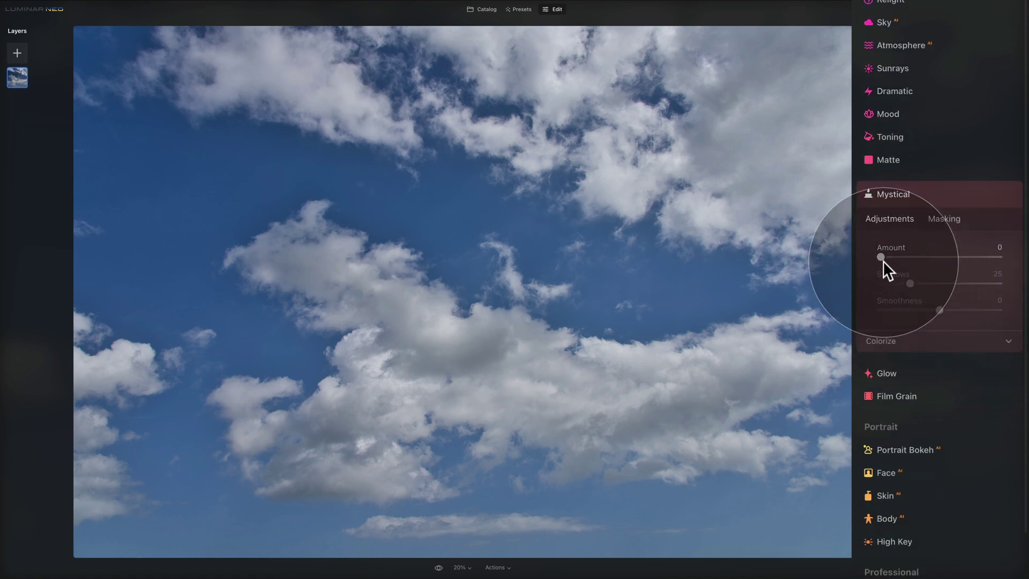
{"action": "left_click_drag", "start_coordinate": [881, 257], "coordinate": [924, 250]}
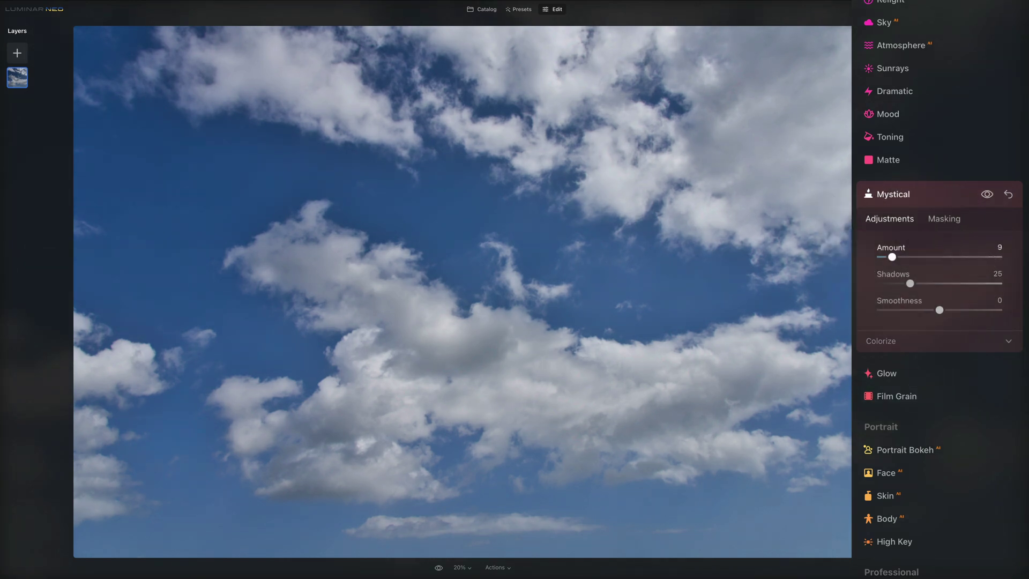
{"action": "left_click", "coordinate": [921, 194]}
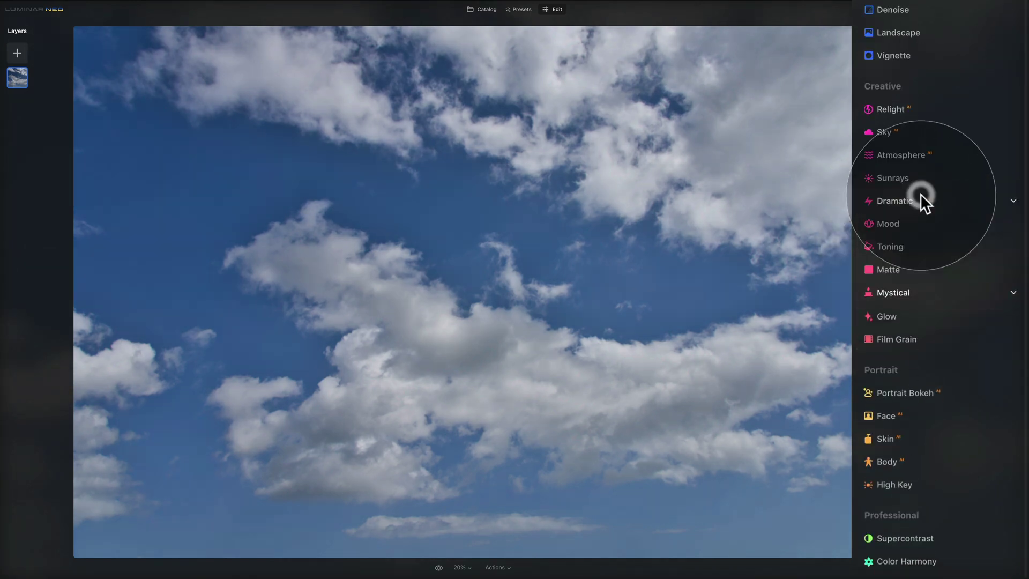
Apply a Glow-type glow with Amount about 30
{"action": "left_click", "coordinate": [912, 316]}
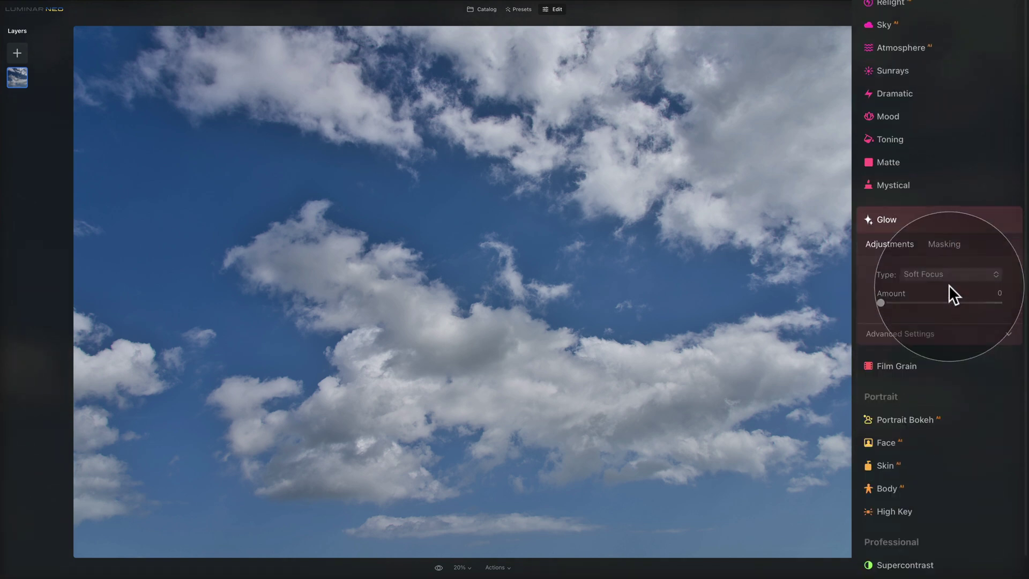
{"action": "left_click", "coordinate": [950, 270]}
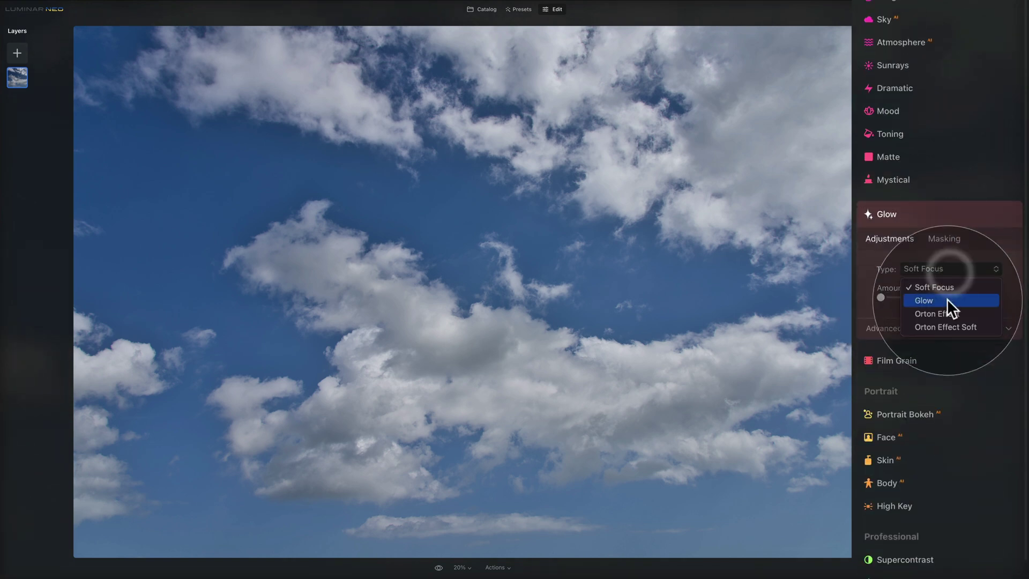
{"action": "left_click", "coordinate": [948, 298]}
{"action": "left_click_drag", "start_coordinate": [881, 296], "coordinate": [921, 295]}
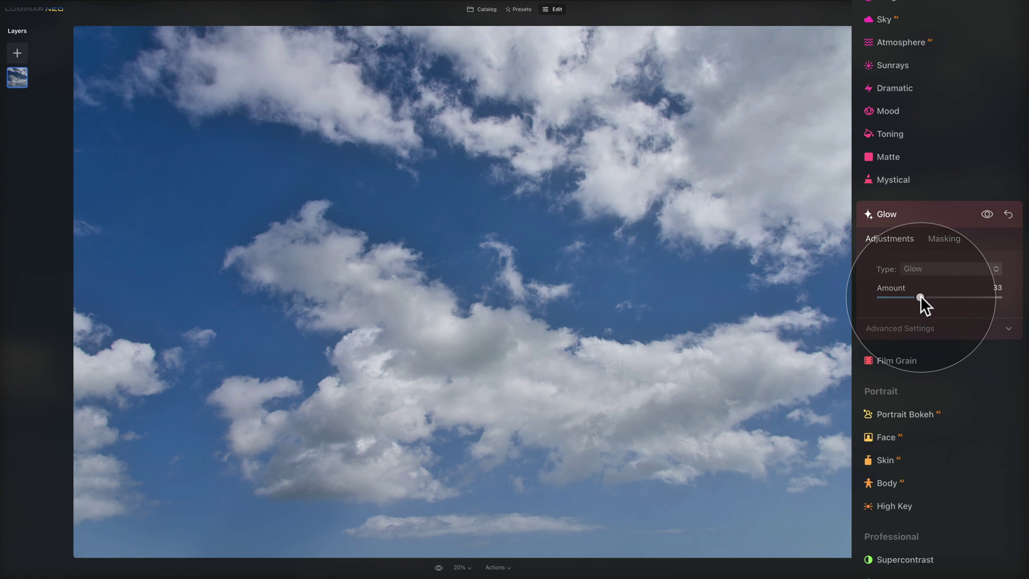
{"action": "mouse_move", "coordinate": [921, 294]}
{"action": "left_mouse_down"}
{"action": "mouse_move", "coordinate": [931, 297]}
{"action": "mouse_move", "coordinate": [918, 301]}
{"action": "left_mouse_up"}
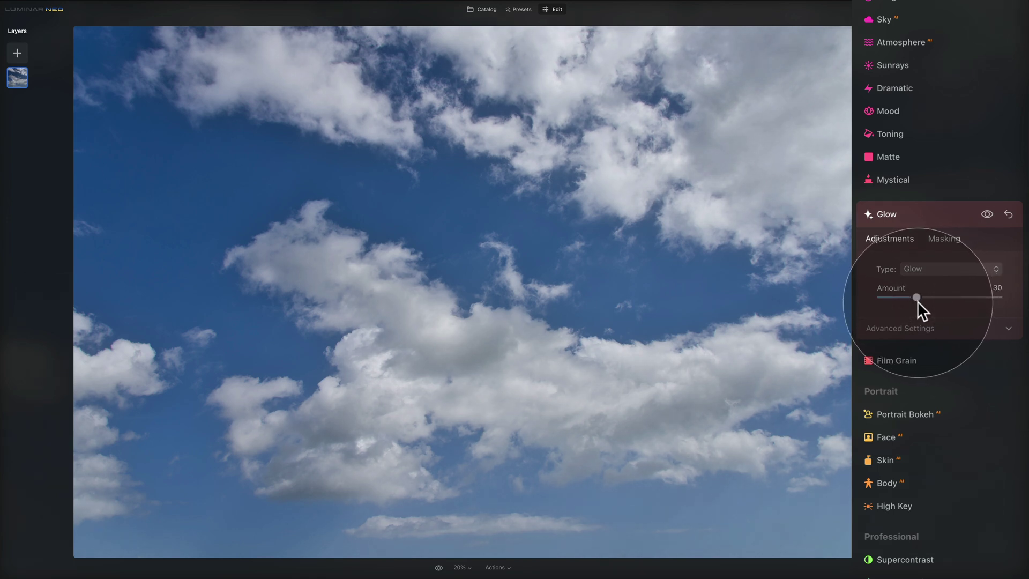
{"action": "left_click", "coordinate": [930, 214]}
{"action": "scroll", "coordinate": [945, 58], "scroll_direction": "up", "scroll_amount": 5}
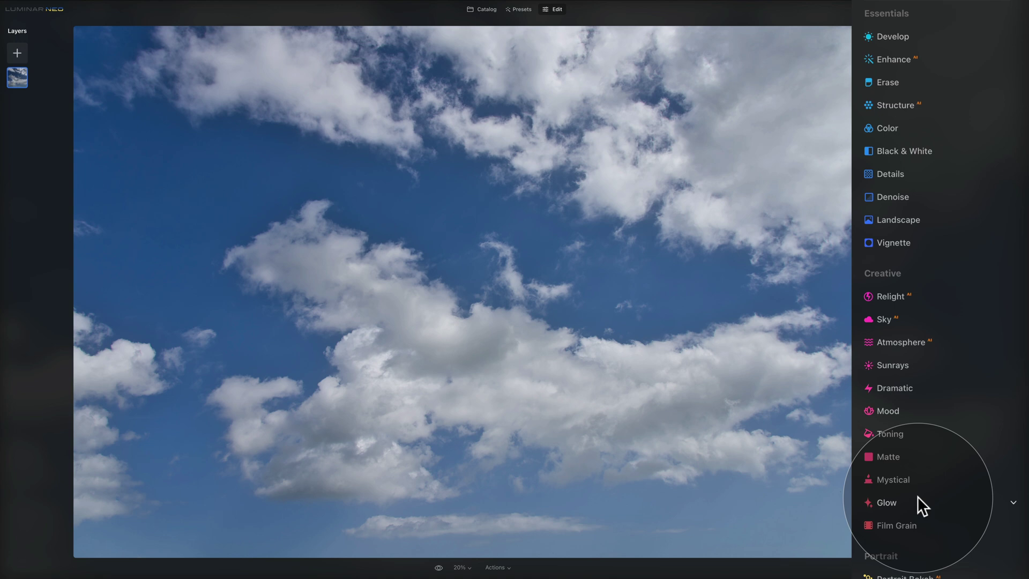
In Catalog, sync the edited cloud photo's adjustments onto the other two cloud photos, then start exporting them
{"action": "left_click", "coordinate": [481, 9]}
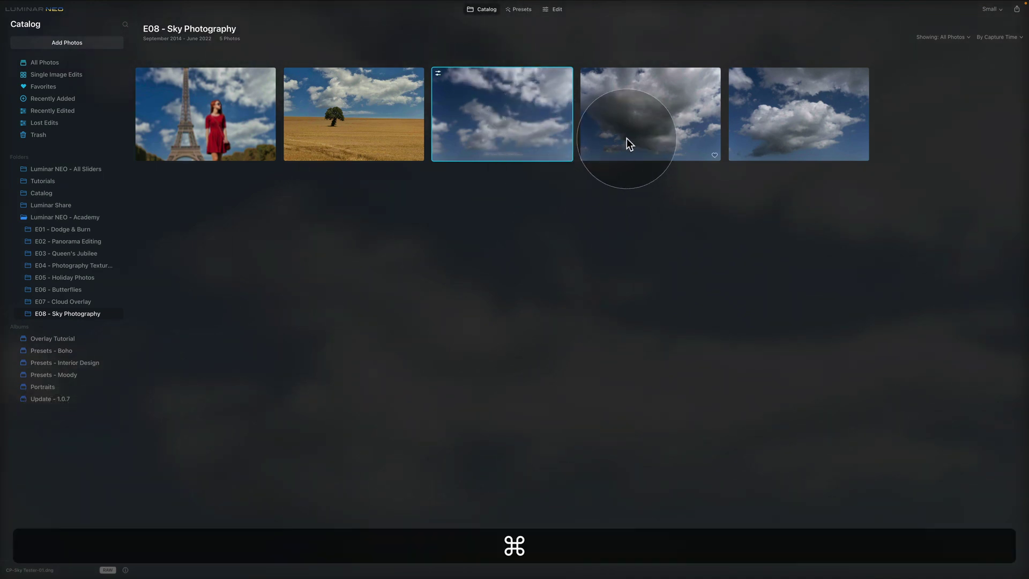
{"action": "left_click", "coordinate": [629, 106], "text": "super"}
{"action": "left_click", "coordinate": [785, 107], "text": "super"}
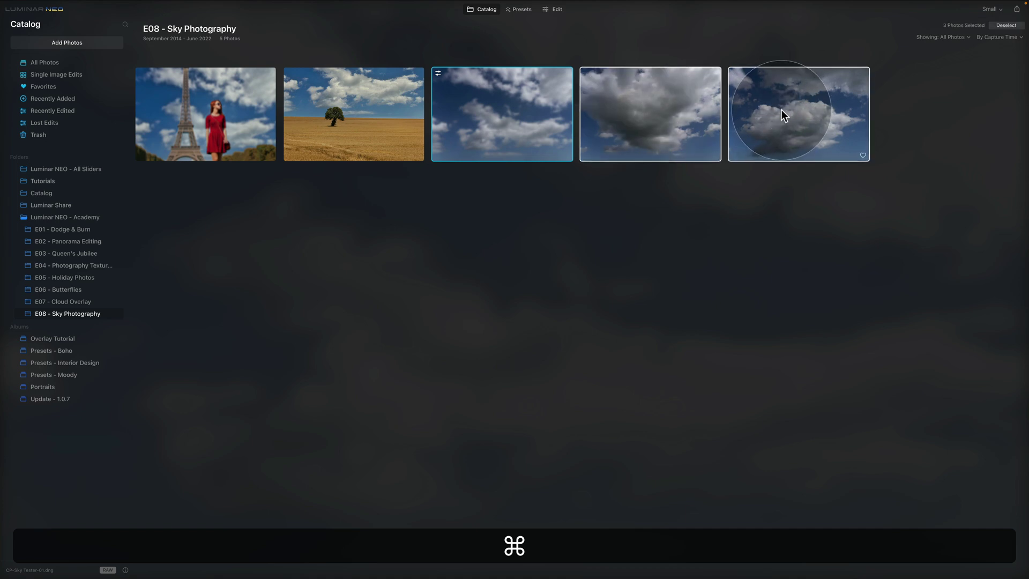
{"action": "right_click", "coordinate": [604, 92]}
{"action": "mouse_move", "coordinate": [649, 107]}
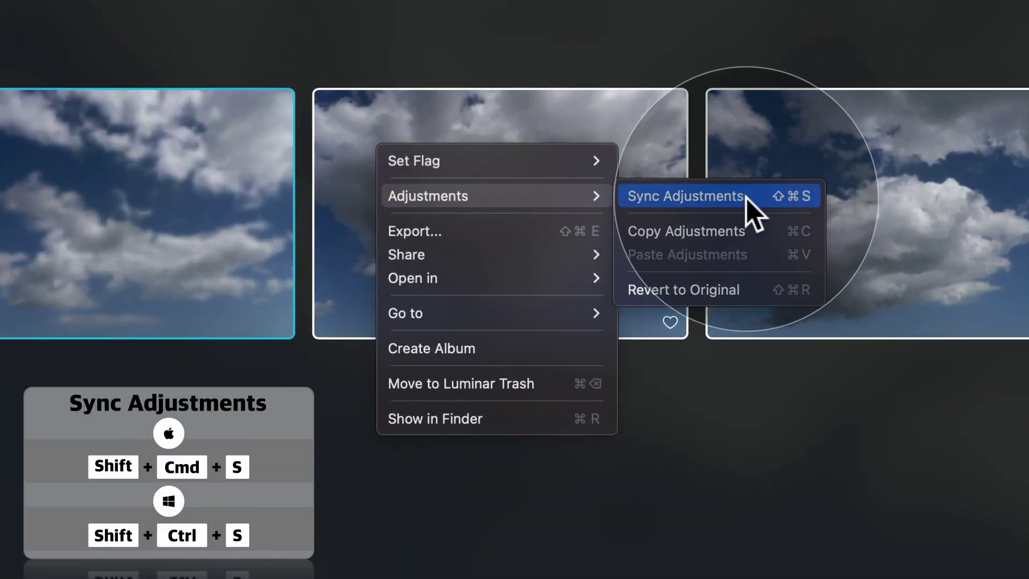
{"action": "left_click", "coordinate": [746, 196]}
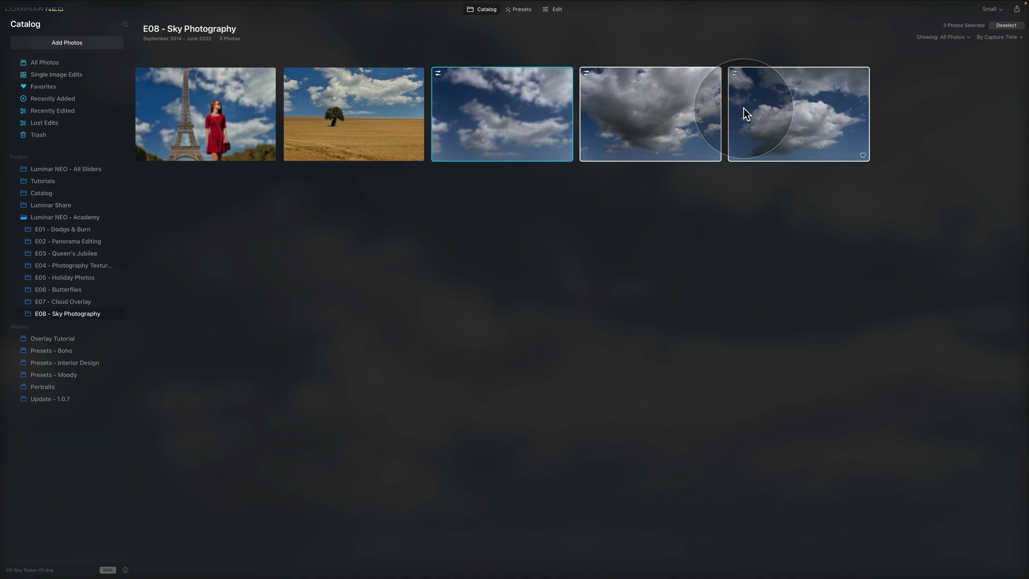
{"action": "right_click", "coordinate": [661, 99]}
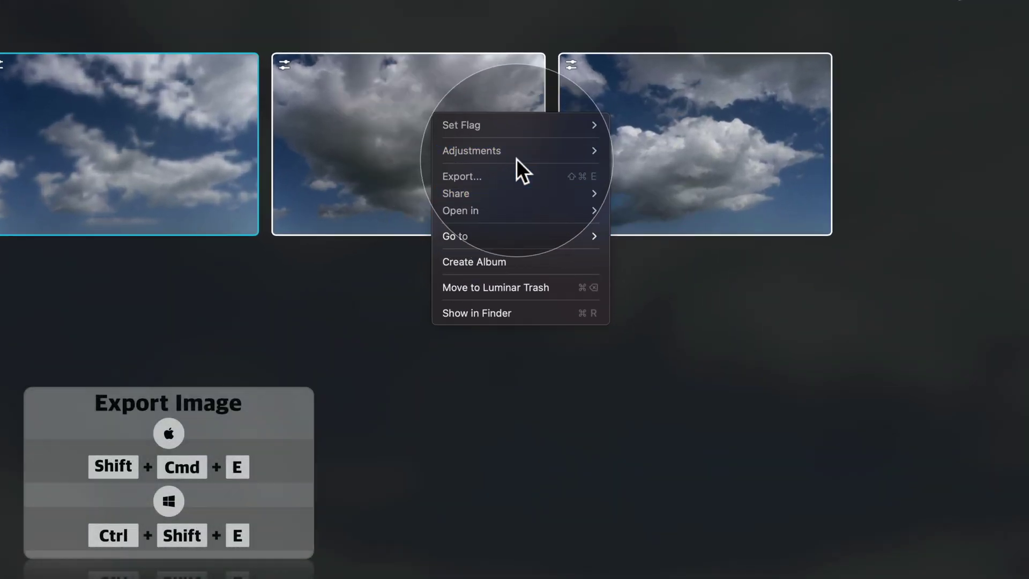
{"action": "left_click", "coordinate": [519, 170]}
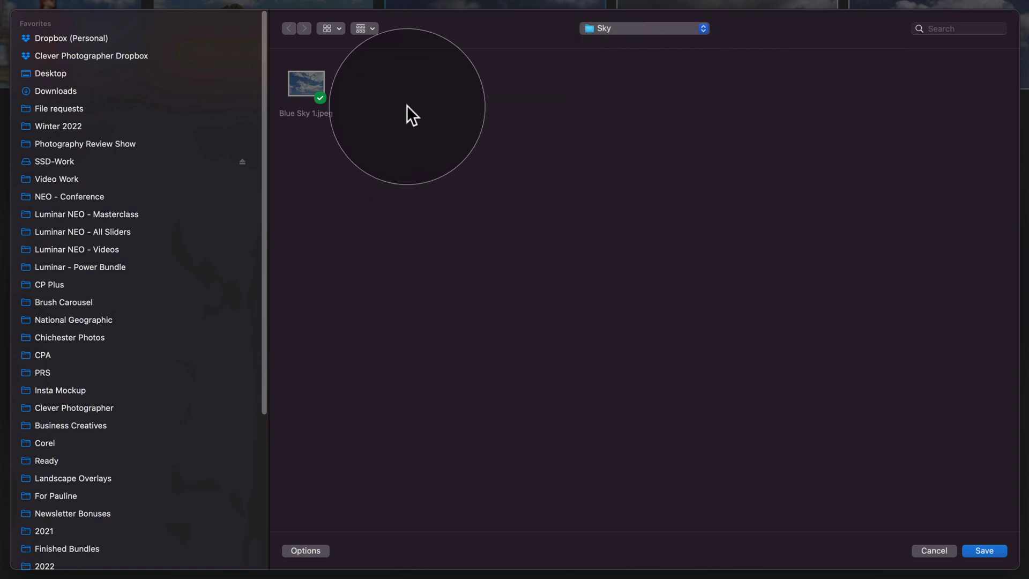
Export the cloud photos to the Sky folder with no sharpening, original size, sRGB, JPEG quality 100
{"action": "left_click", "coordinate": [407, 105]}
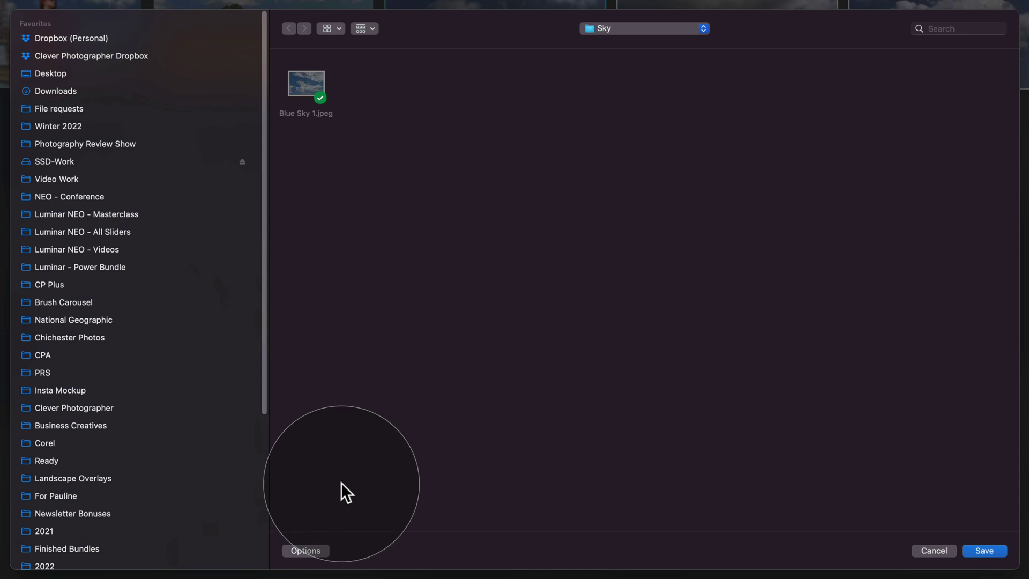
{"action": "left_click", "coordinate": [312, 550]}
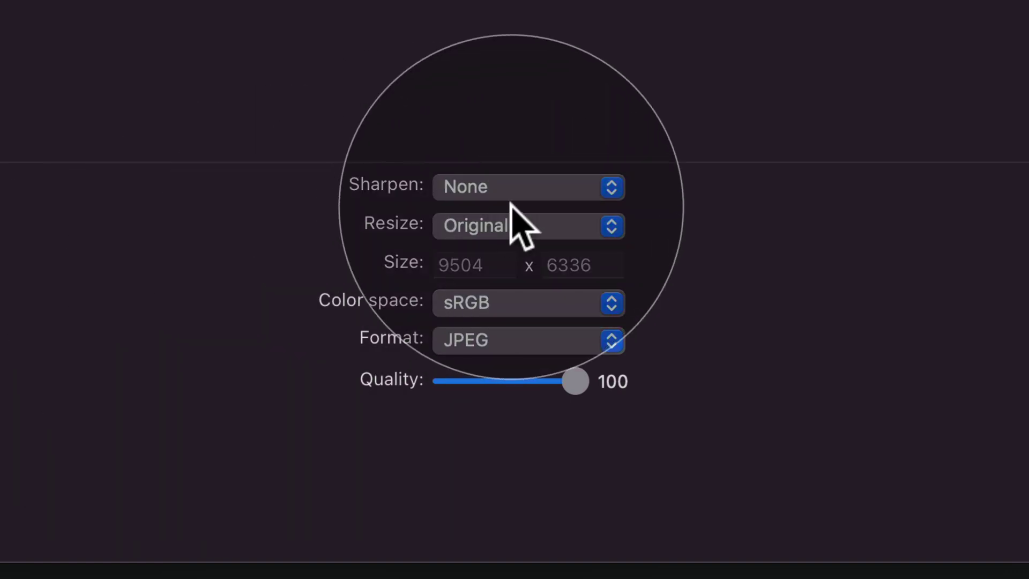
{"action": "left_click", "coordinate": [576, 192]}
{"action": "left_click", "coordinate": [575, 196]}
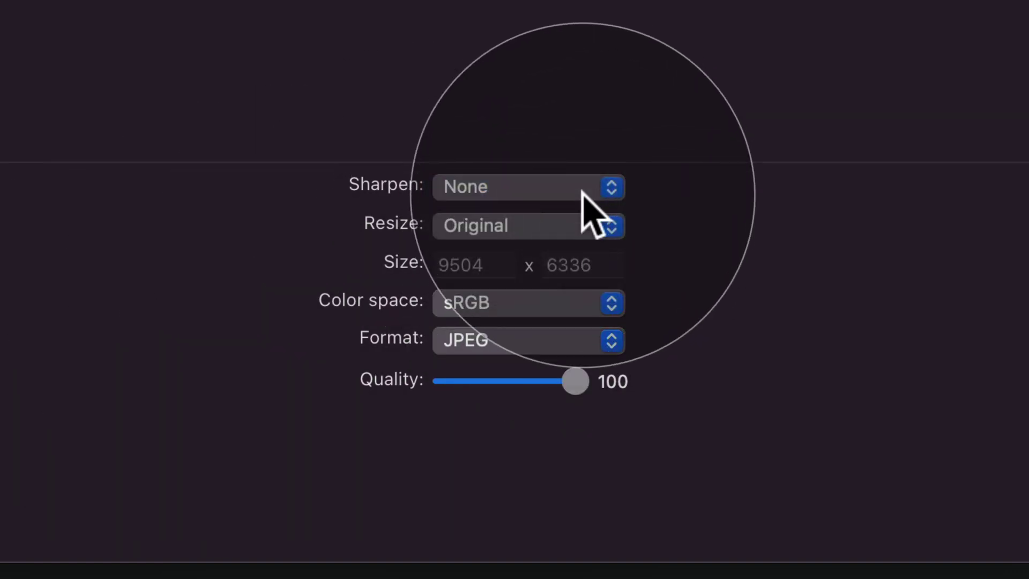
{"action": "left_click", "coordinate": [581, 224]}
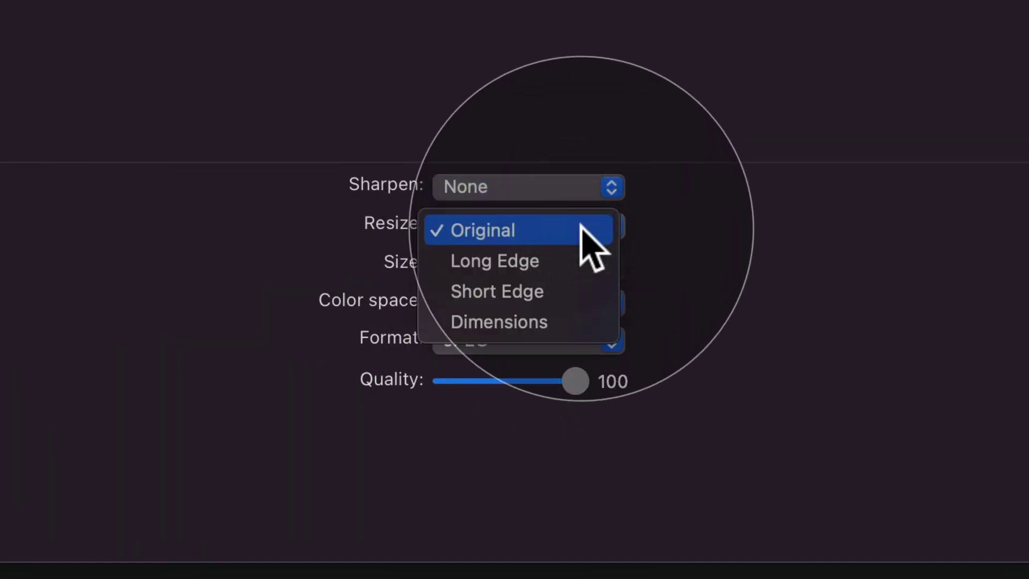
{"action": "left_click", "coordinate": [582, 224]}
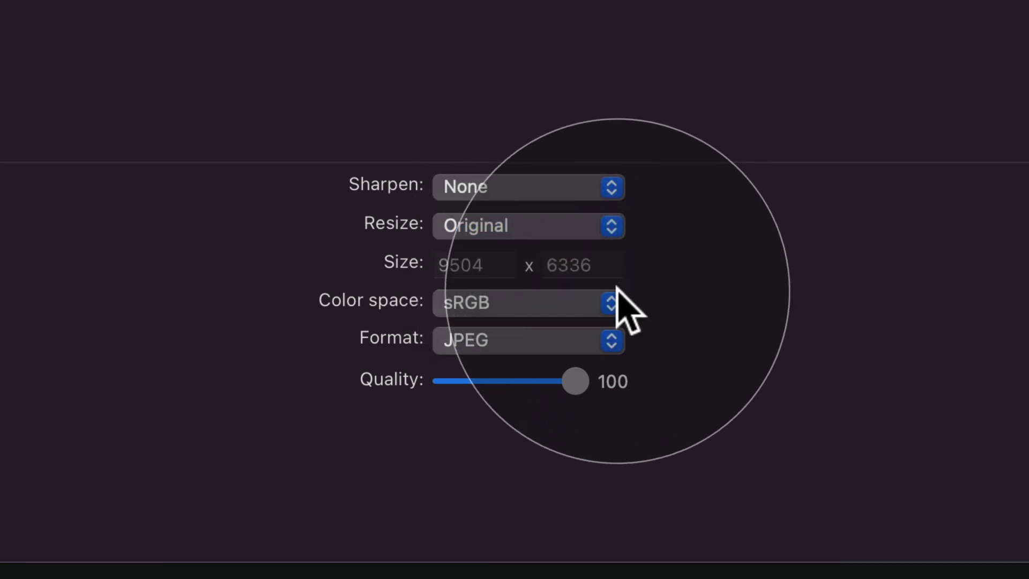
{"action": "left_click", "coordinate": [597, 299]}
{"action": "left_click", "coordinate": [595, 303]}
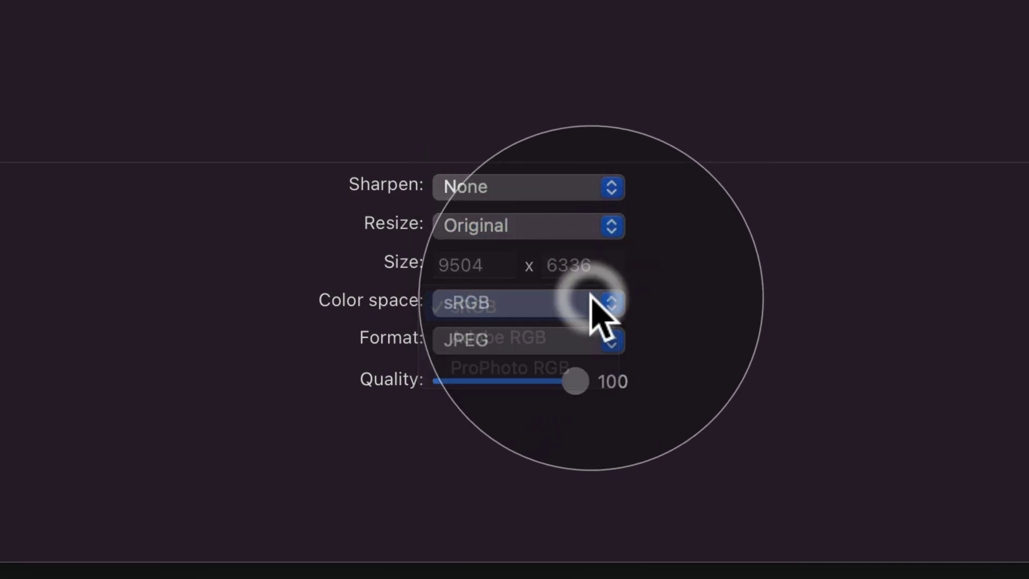
{"action": "left_click", "coordinate": [600, 349]}
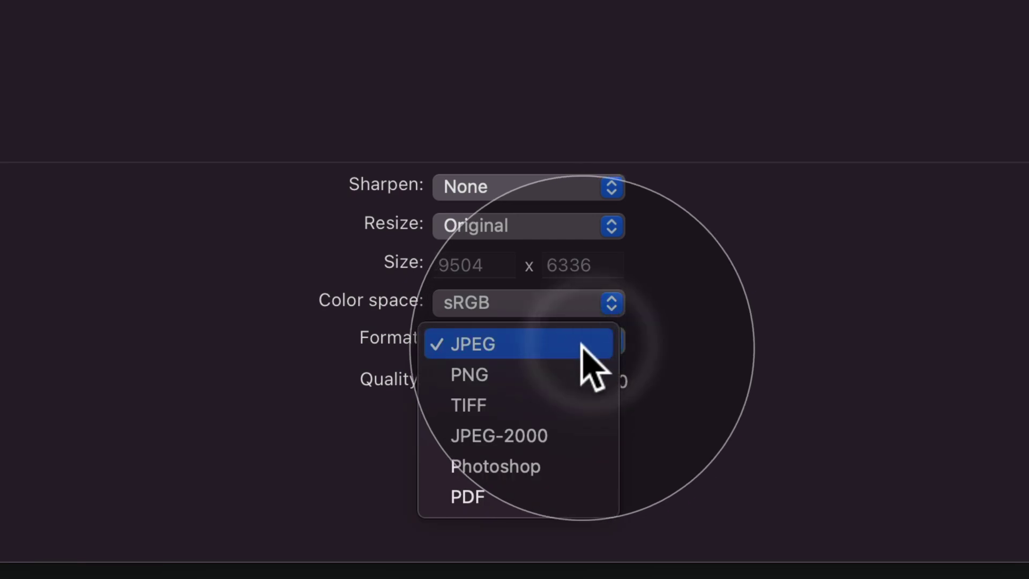
{"action": "left_click", "coordinate": [574, 344]}
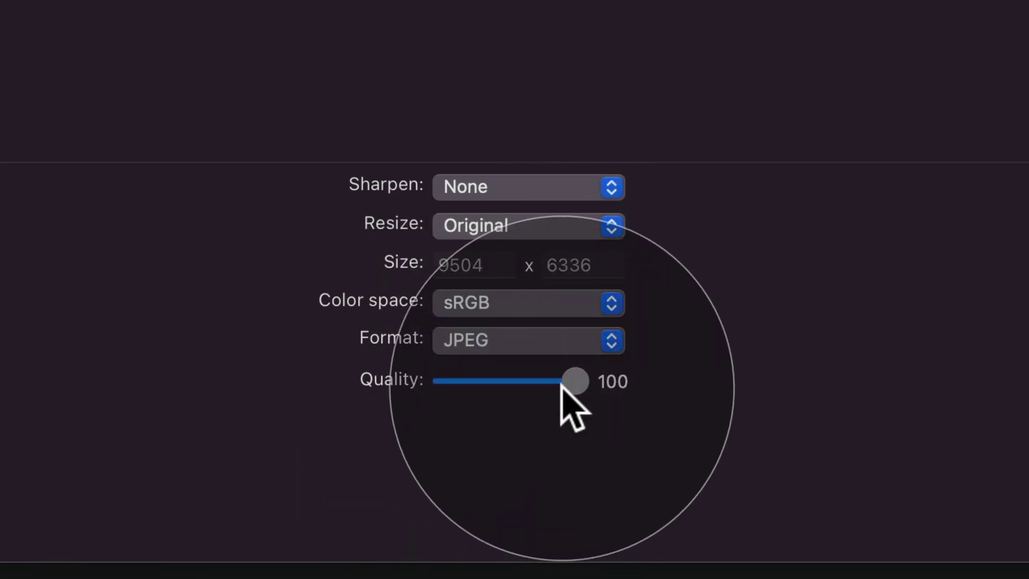
{"action": "left_click", "coordinate": [633, 387]}
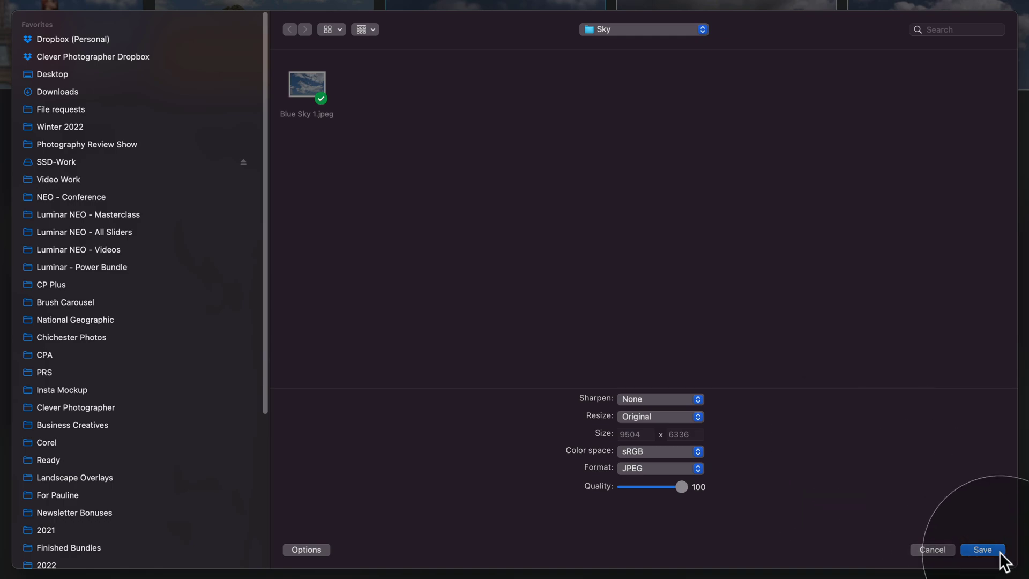
{"action": "left_click", "coordinate": [976, 552]}
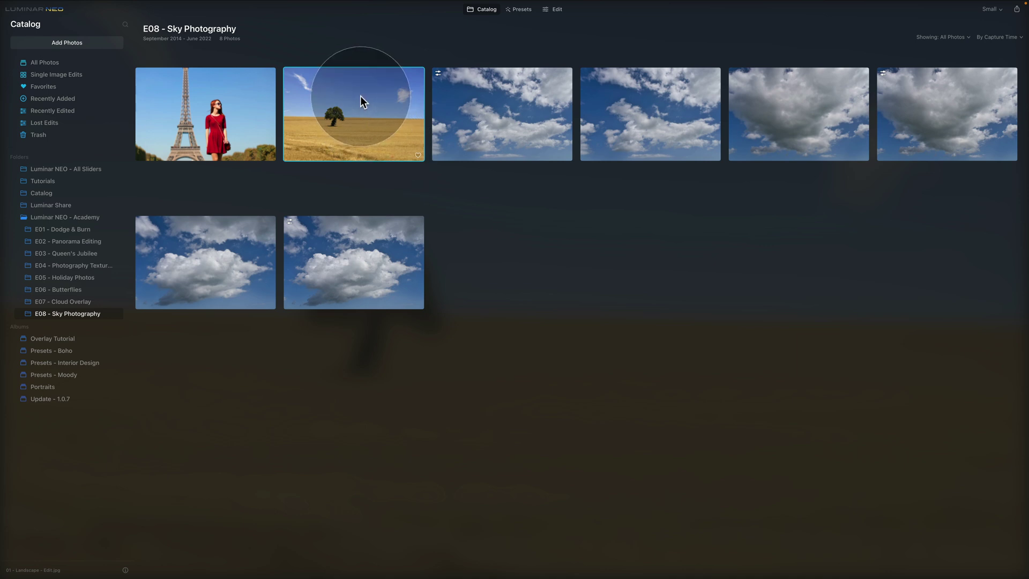
Open the wheat-field tree photo in Edit and show Sky AI's Custom sky category
{"action": "left_click", "coordinate": [557, 13]}
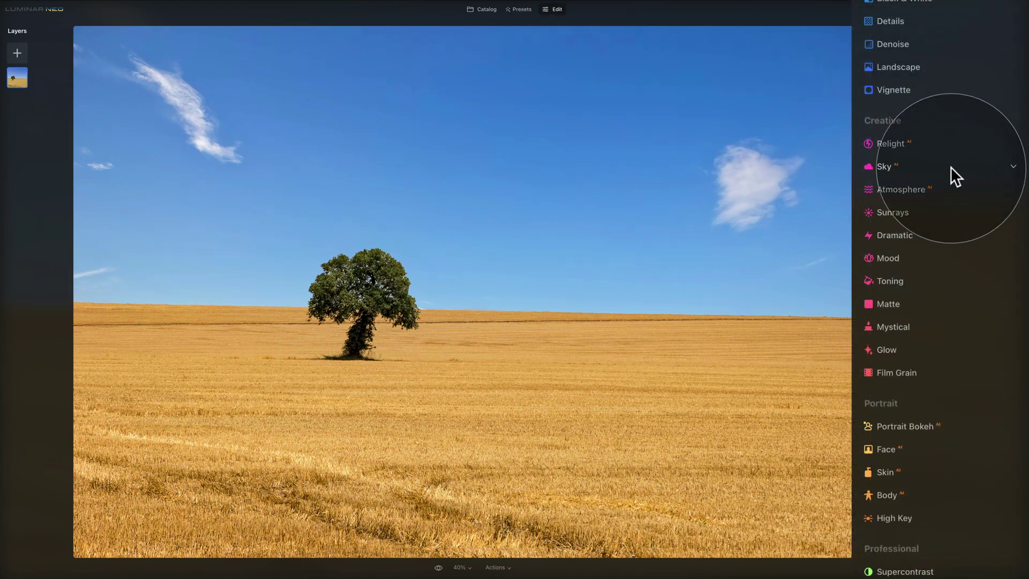
{"action": "left_click", "coordinate": [942, 304]}
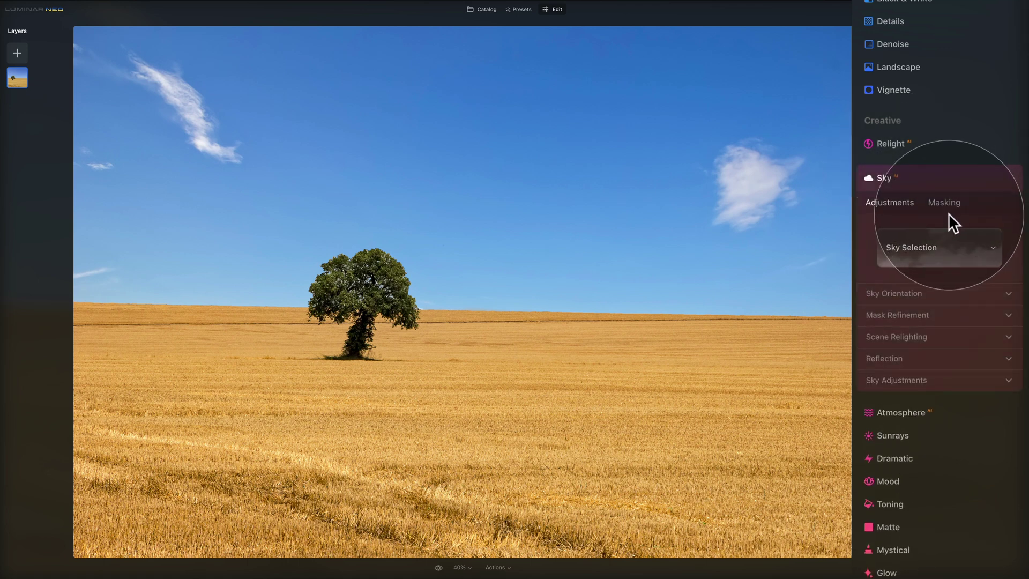
{"action": "left_click", "coordinate": [987, 247]}
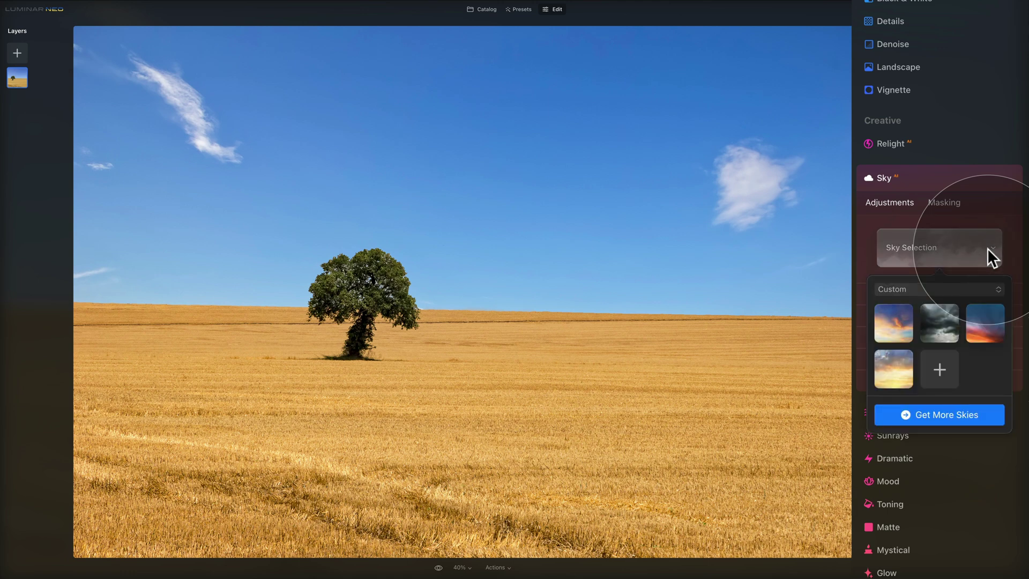
{"action": "left_click", "coordinate": [974, 285]}
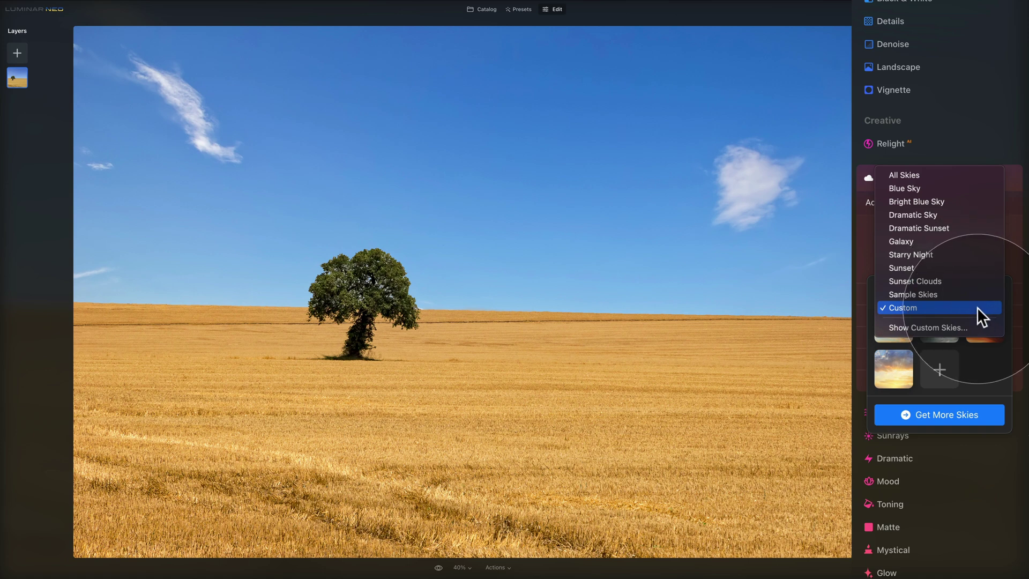
{"action": "left_click", "coordinate": [977, 307]}
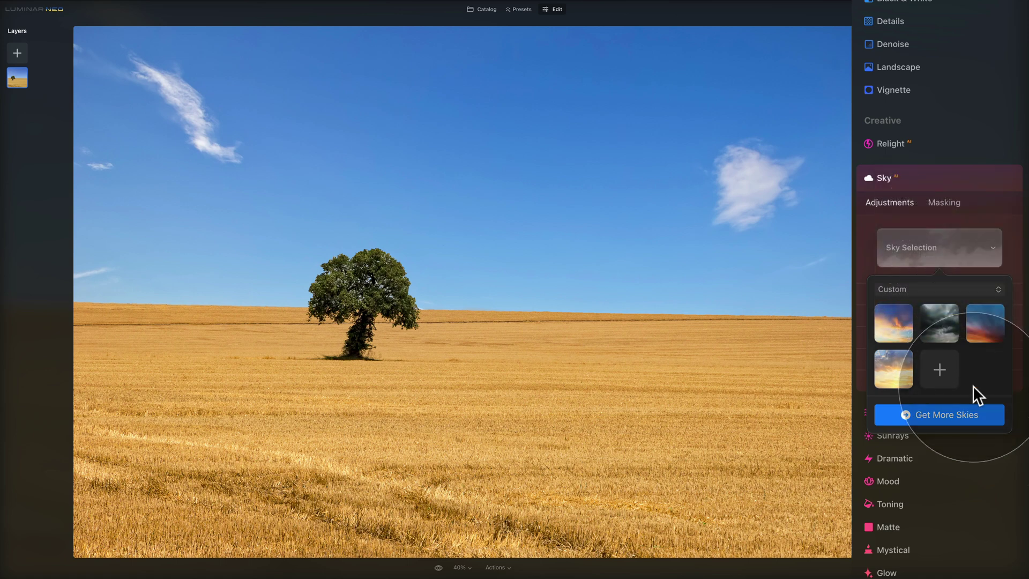
Load CP-Sky Tester-01, -02 and -03 as custom skies, leaving Tester-03 applied
{"action": "left_click", "coordinate": [934, 372]}
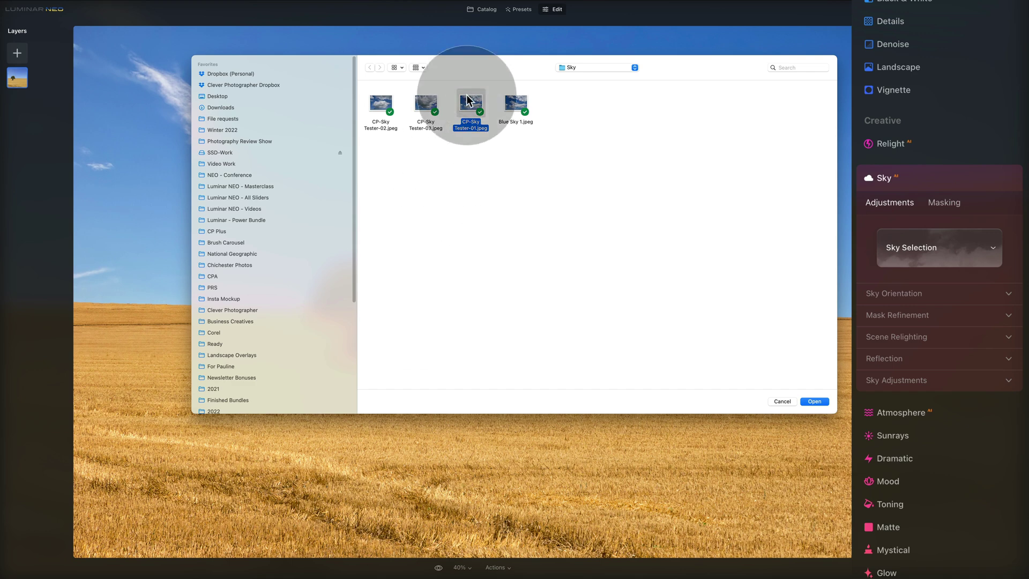
{"action": "left_click", "coordinate": [815, 401]}
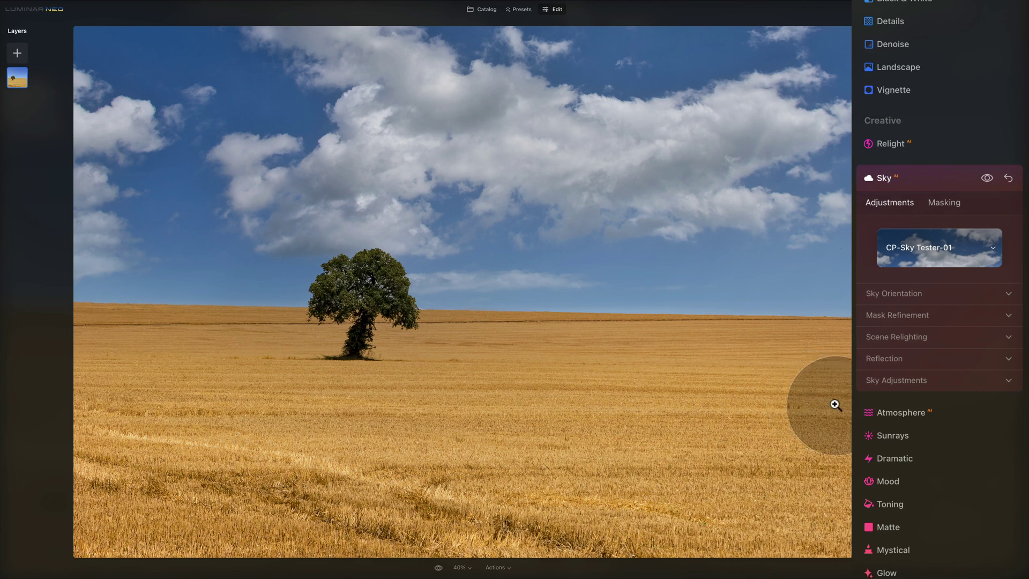
{"action": "left_click", "coordinate": [995, 244]}
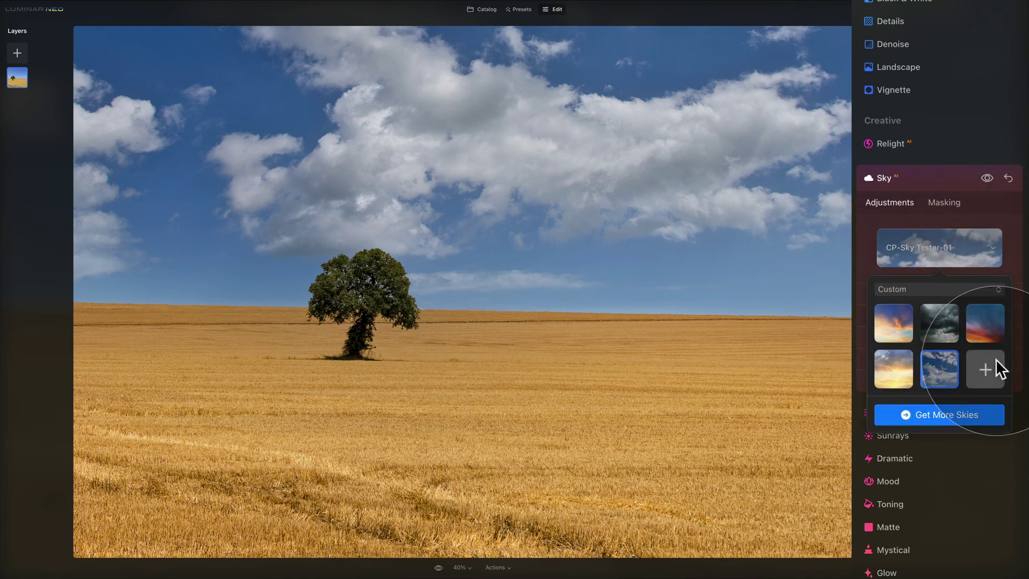
{"action": "left_click", "coordinate": [996, 365]}
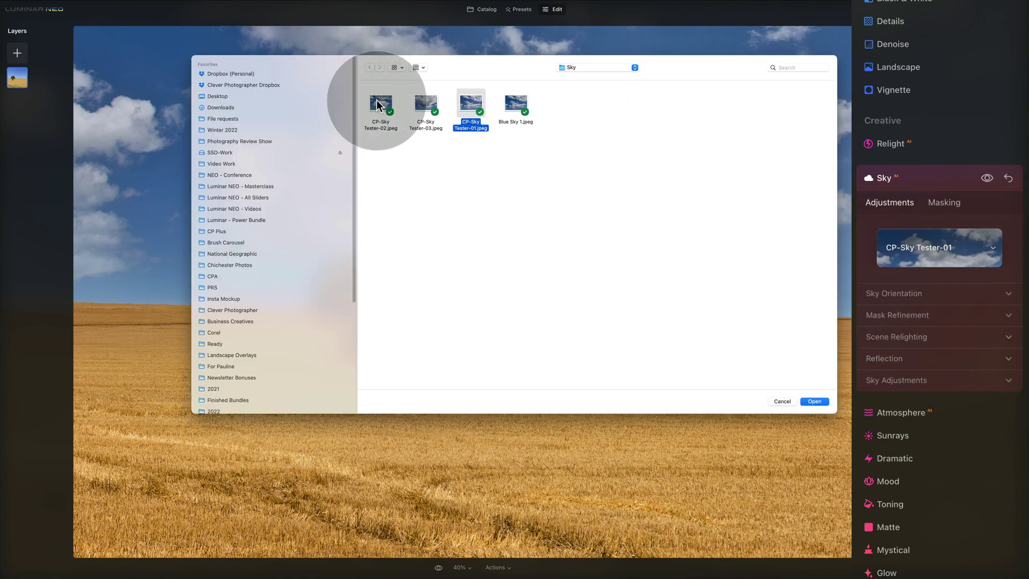
{"action": "left_click", "coordinate": [380, 102]}
{"action": "left_click", "coordinate": [816, 403]}
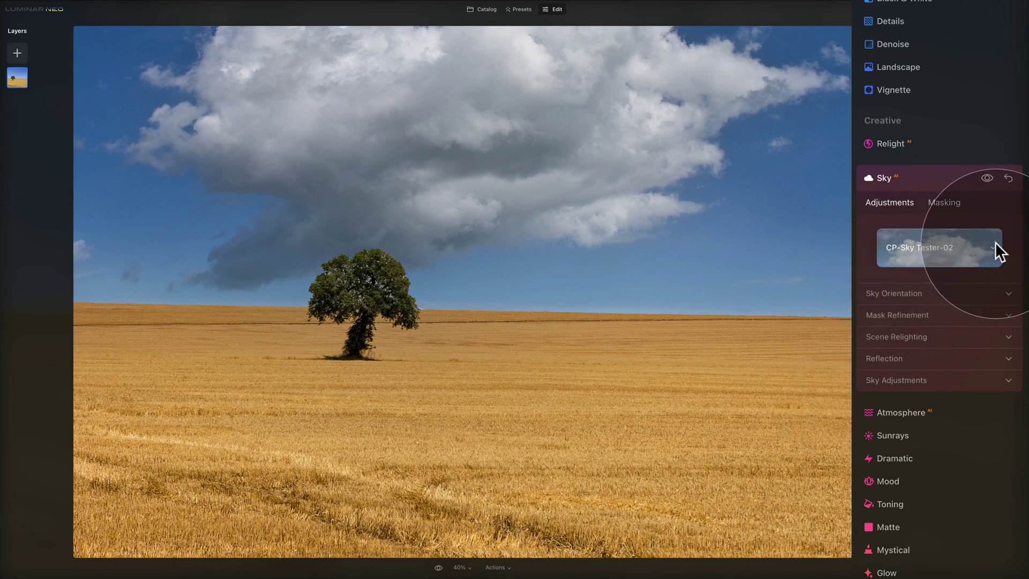
{"action": "left_click", "coordinate": [996, 244]}
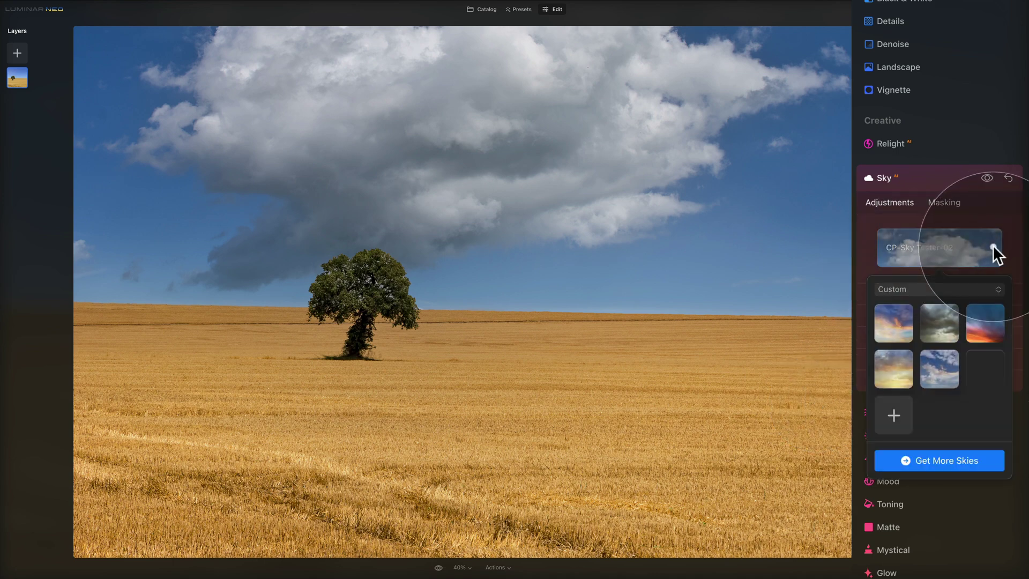
{"action": "left_click", "coordinate": [889, 422]}
{"action": "left_click", "coordinate": [426, 104]}
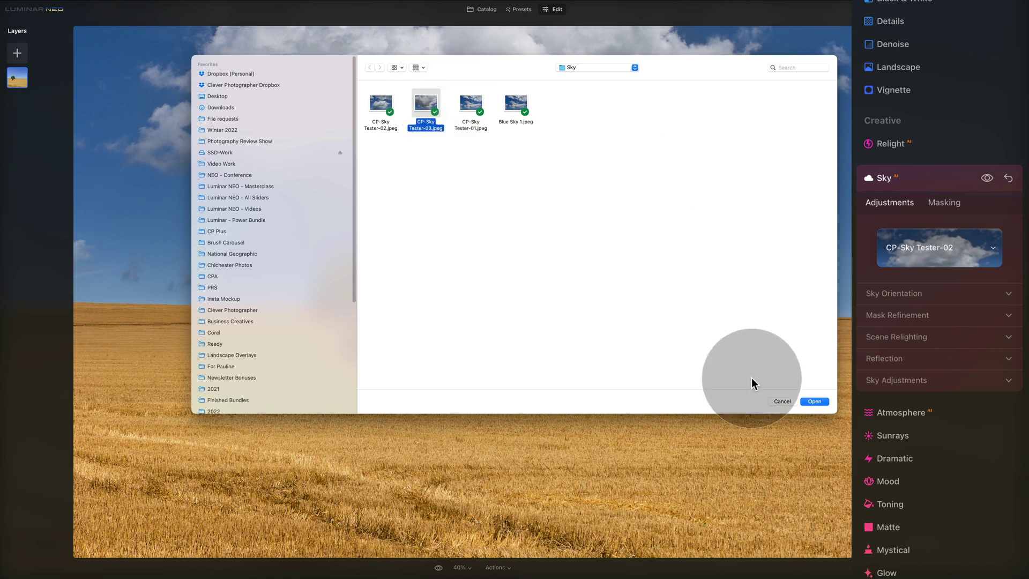
{"action": "left_click", "coordinate": [823, 403]}
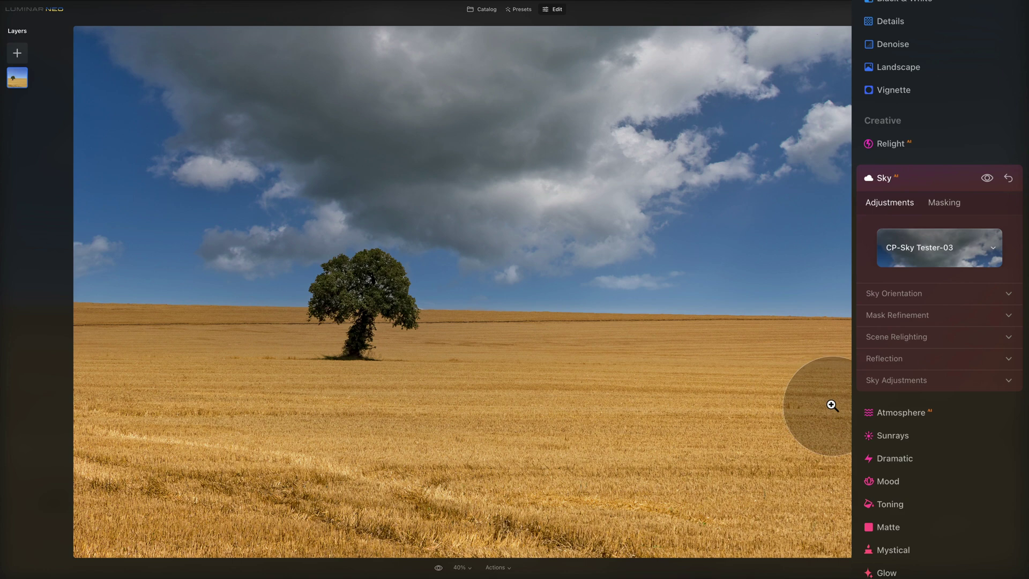
Set Scene Relighting strength to 55 and saturation to 31
{"action": "left_click", "coordinate": [989, 340]}
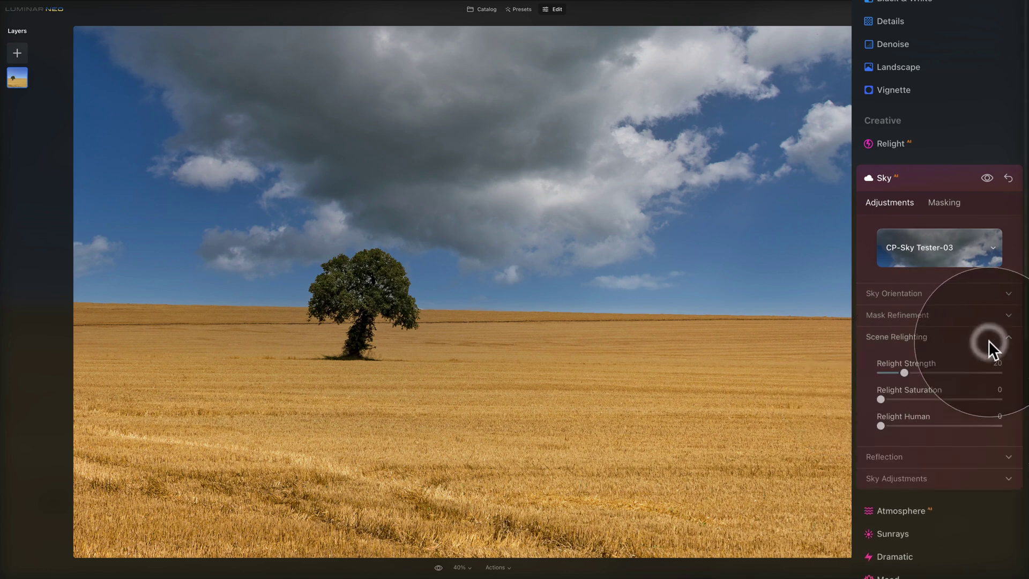
{"action": "left_click", "coordinate": [958, 372]}
{"action": "left_click_drag", "start_coordinate": [958, 372], "coordinate": [947, 372]}
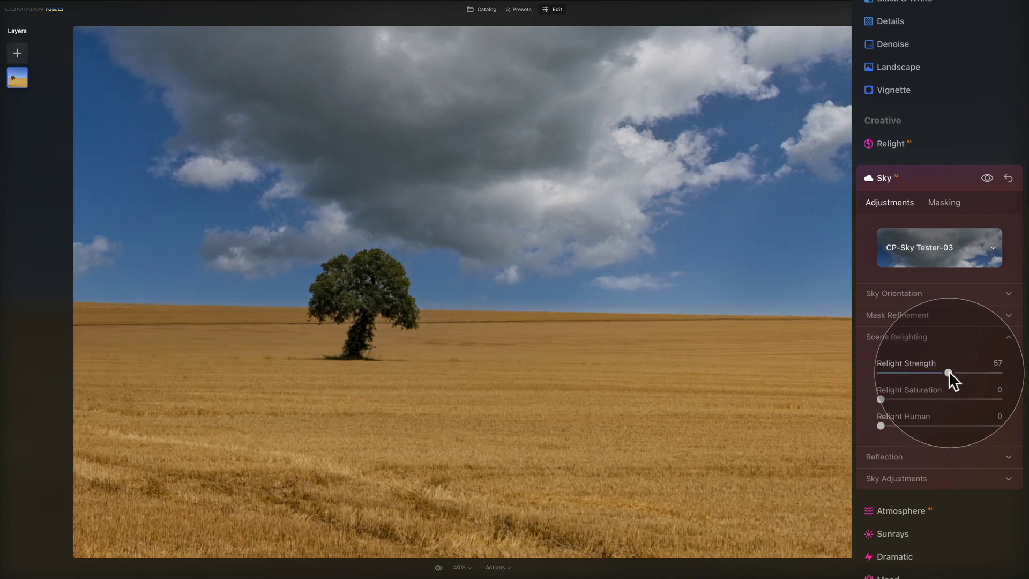
{"action": "left_click", "coordinate": [915, 396]}
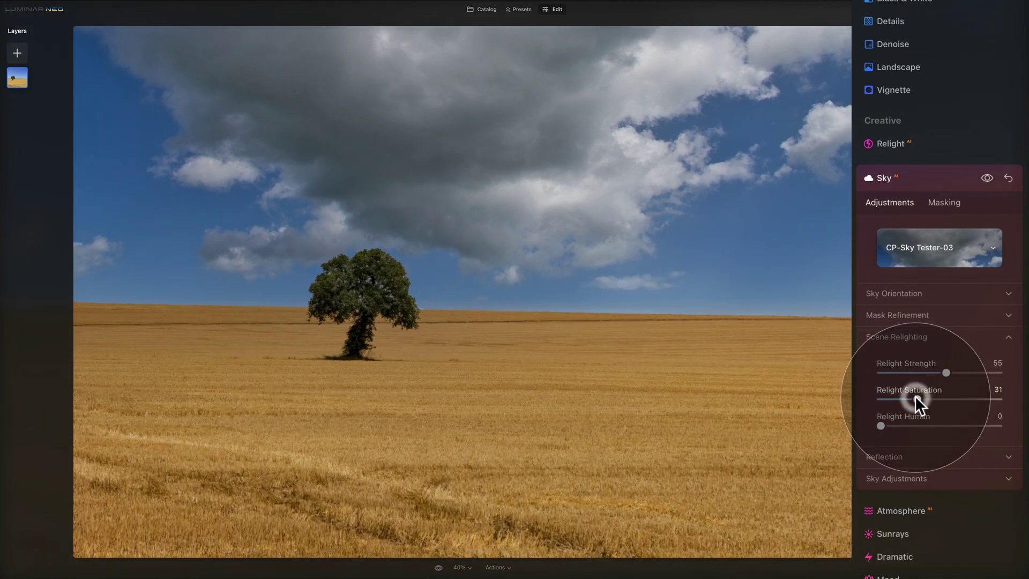
{"action": "left_click", "coordinate": [971, 333]}
Set the sky's Warmth to 5 and Brightness to 11 in Sky Adjustments
{"action": "left_click", "coordinate": [967, 379]}
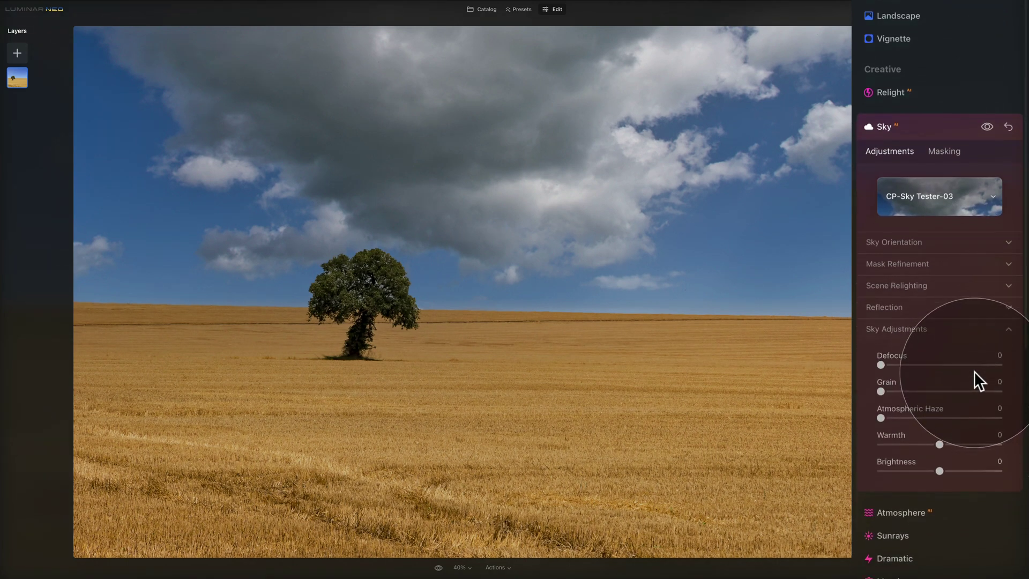
{"action": "left_click_drag", "start_coordinate": [940, 444], "coordinate": [944, 444]}
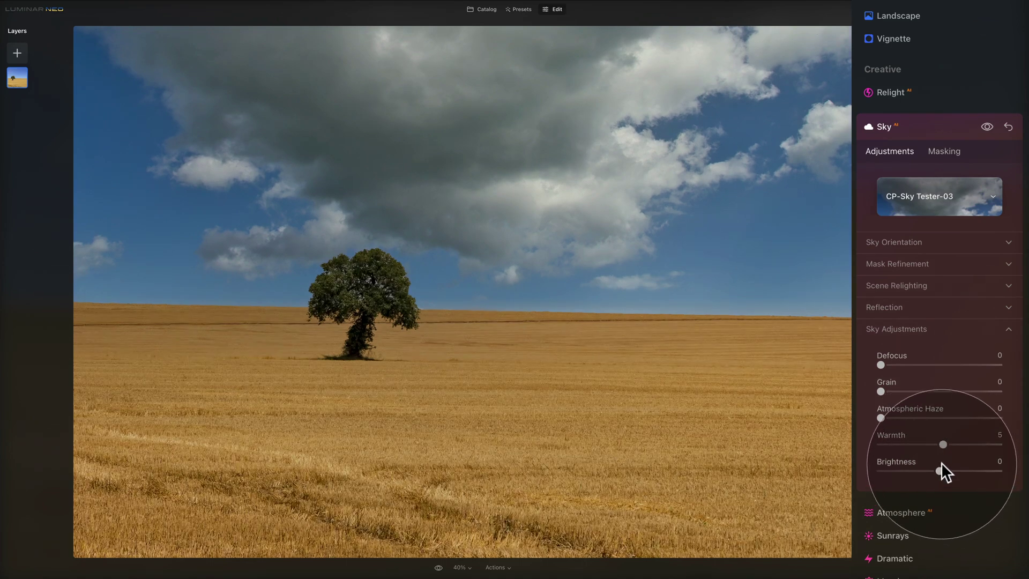
{"action": "left_click_drag", "start_coordinate": [939, 470], "coordinate": [947, 470]}
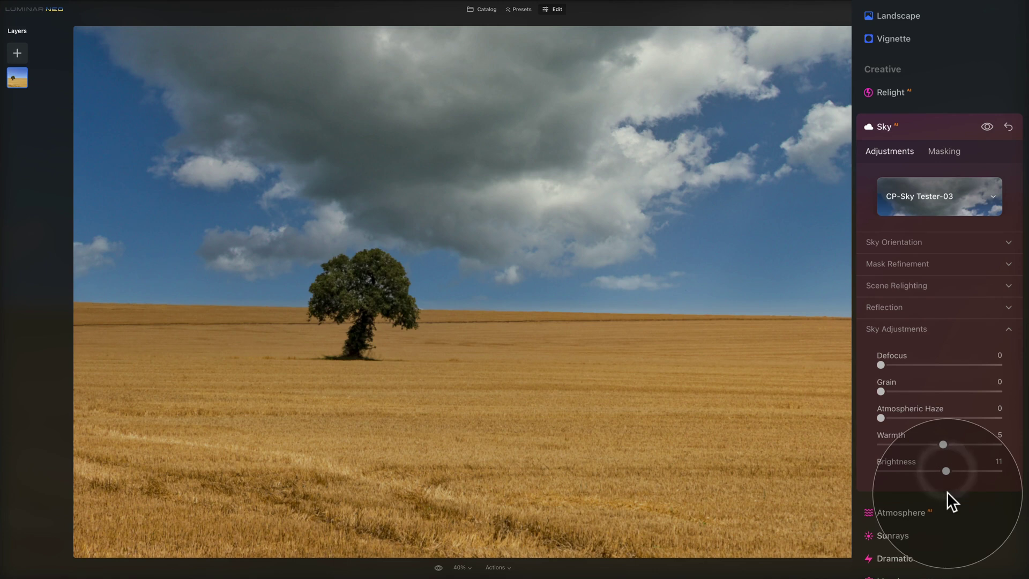
{"action": "left_click", "coordinate": [922, 329]}
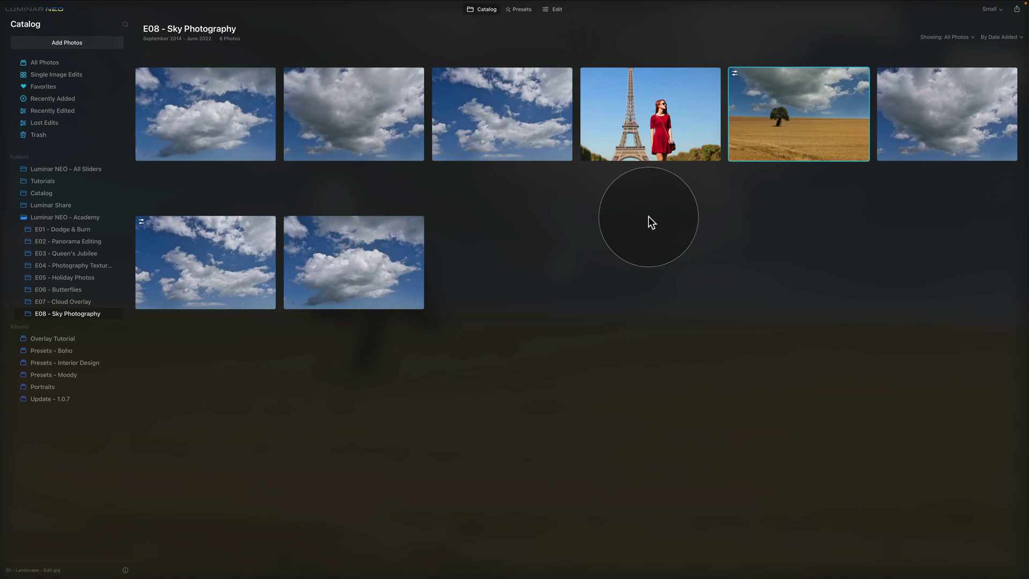
Open the Eiffel Tower portrait in Edit and bring up Sky AI's custom skies
{"action": "left_click", "coordinate": [659, 144]}
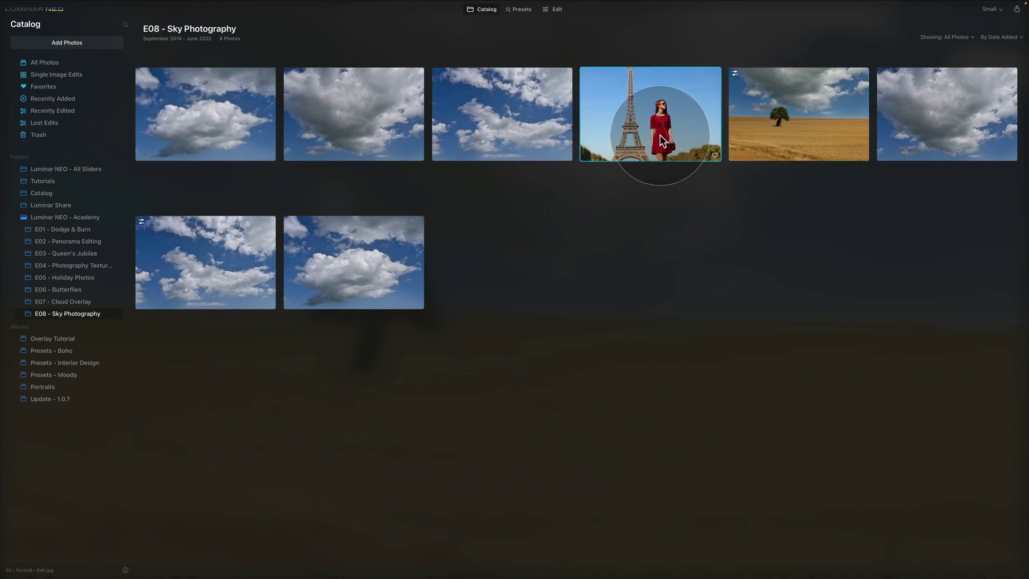
{"action": "left_click", "coordinate": [555, 12]}
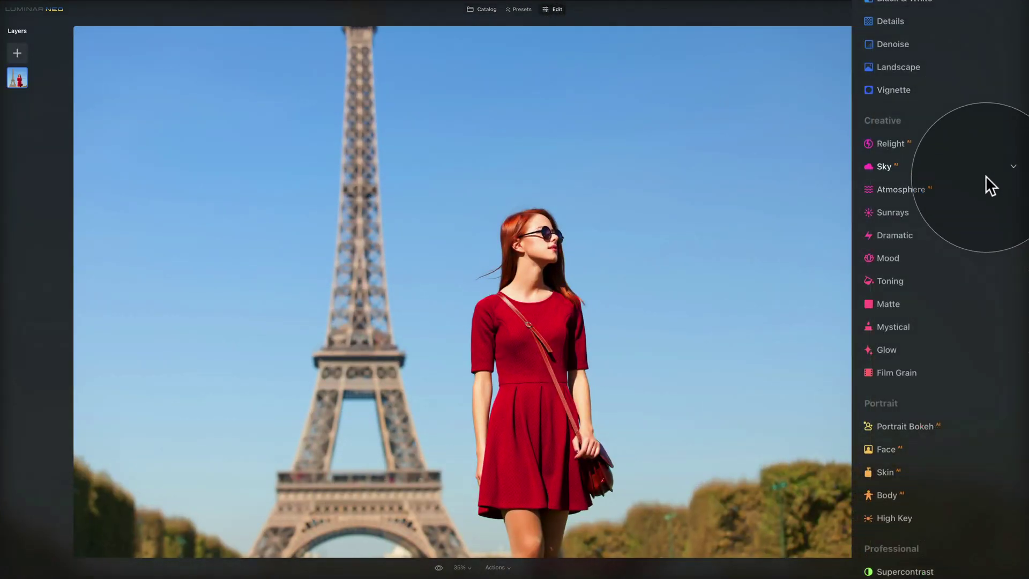
{"action": "left_click", "coordinate": [983, 172]}
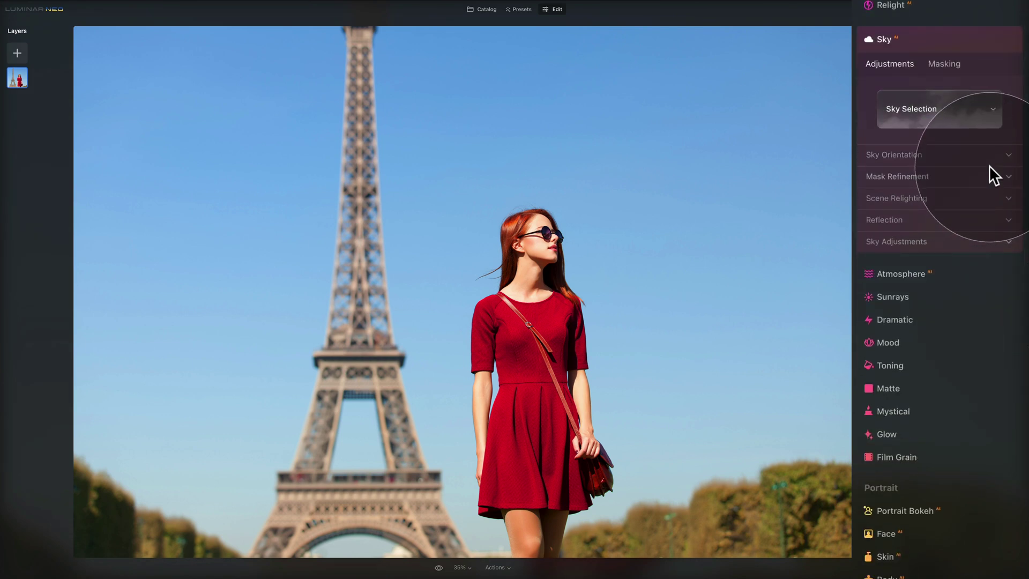
{"action": "left_click", "coordinate": [989, 108]}
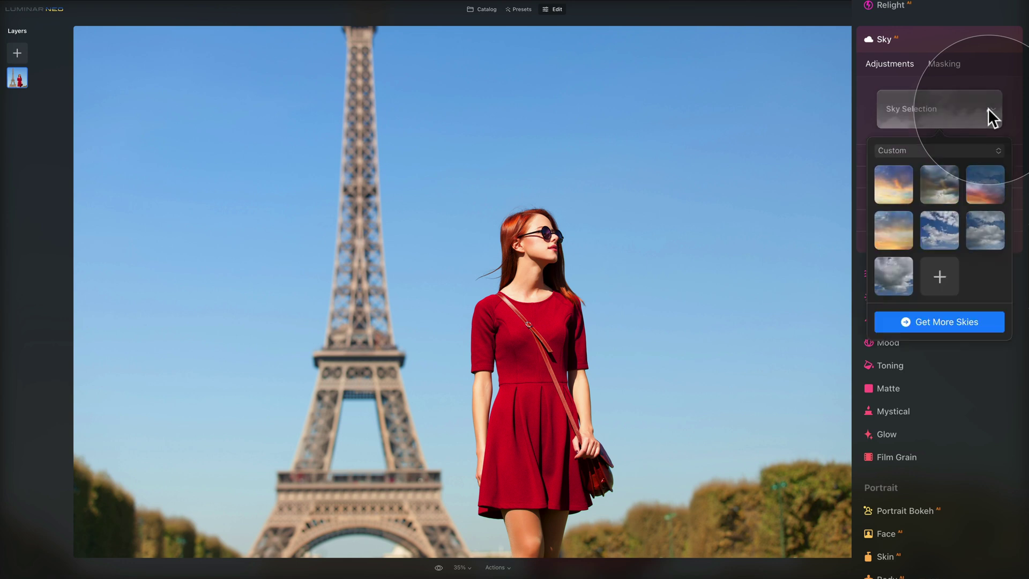
Try CP-Sky Tester-02 and -03, then settle on CP-Sky Tester-01 as the sky
{"action": "left_click", "coordinate": [941, 232]}
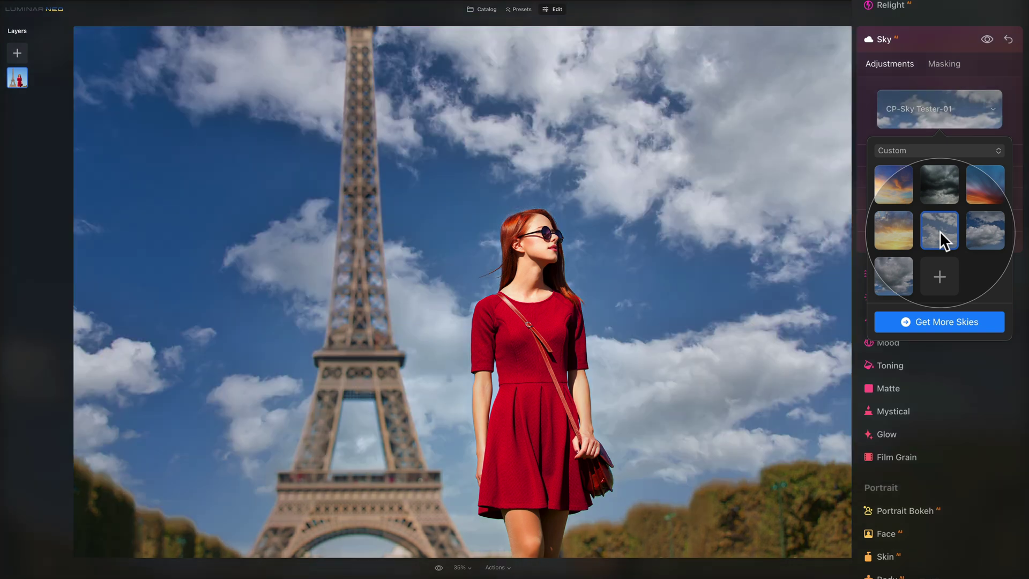
{"action": "left_click", "coordinate": [980, 232]}
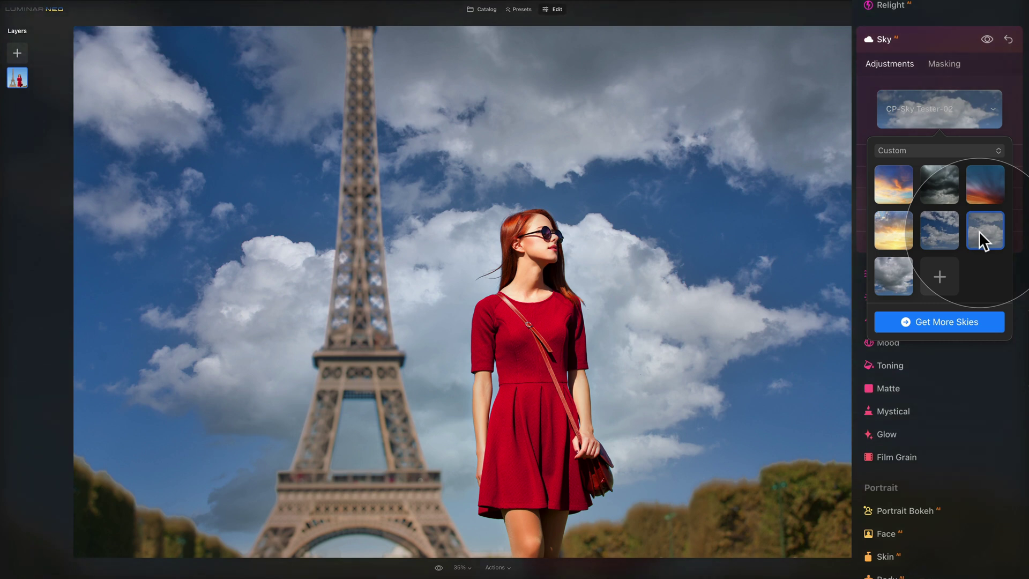
{"action": "left_click", "coordinate": [907, 276]}
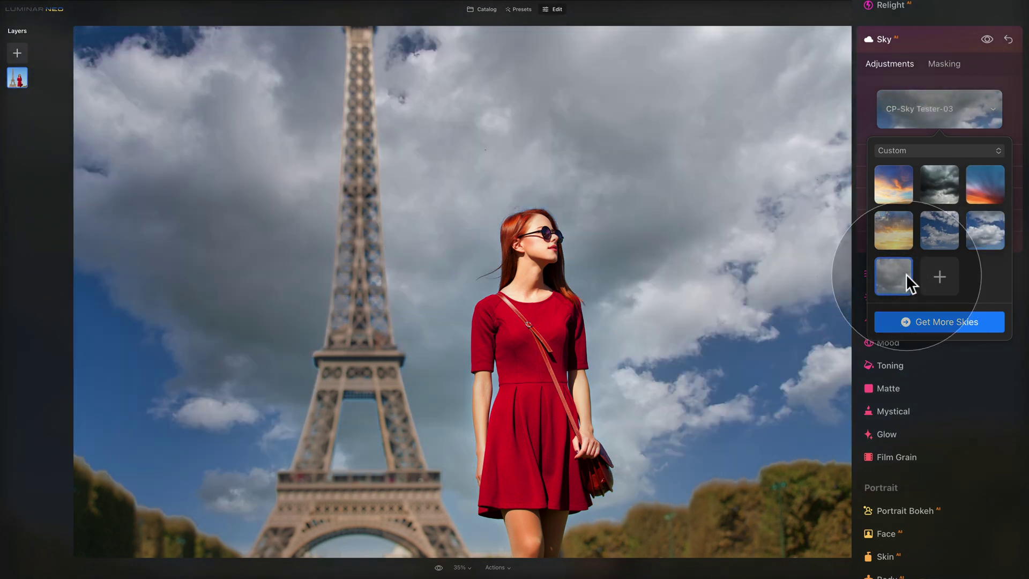
{"action": "left_click", "coordinate": [935, 237]}
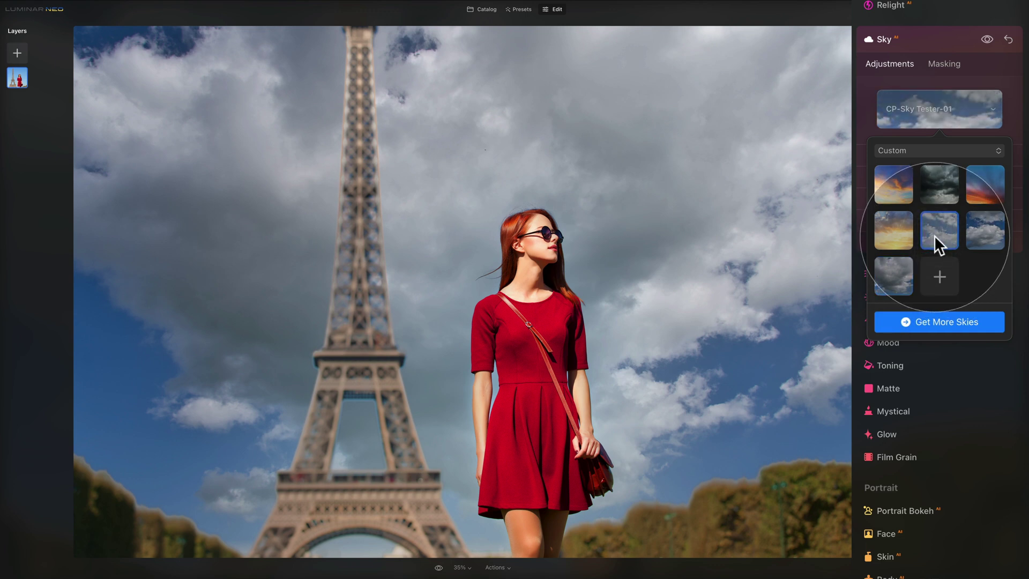
Soften and warm the new sky with Defocus 20 and Warmth 4
{"action": "left_click", "coordinate": [1012, 83]}
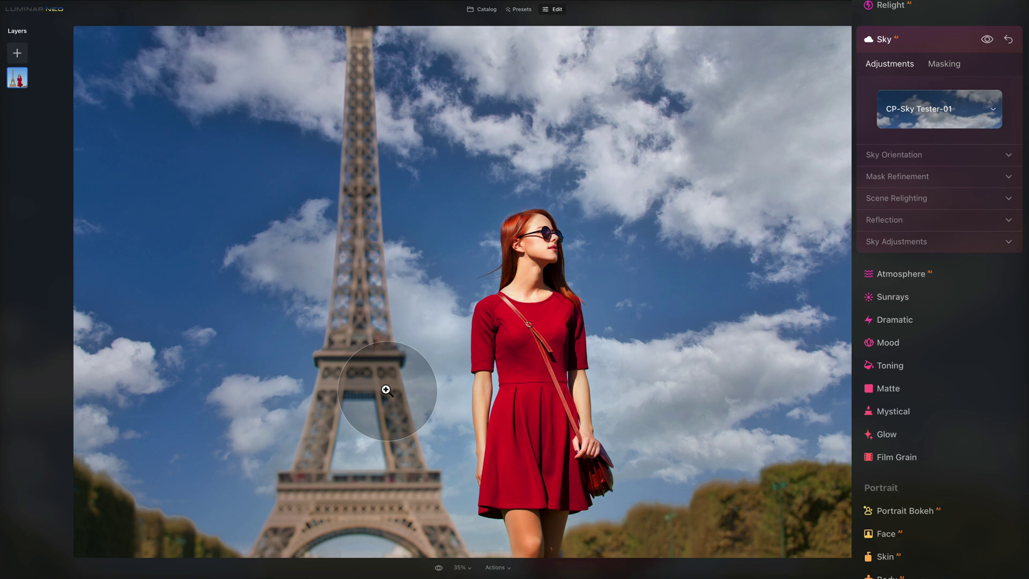
{"action": "left_click", "coordinate": [950, 241]}
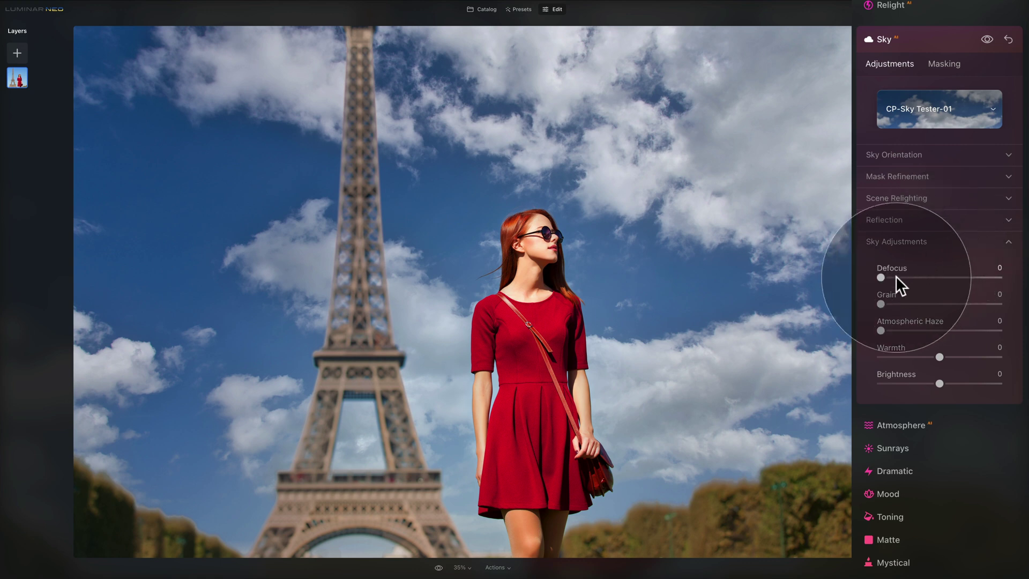
{"action": "left_click_drag", "start_coordinate": [883, 275], "coordinate": [906, 279]}
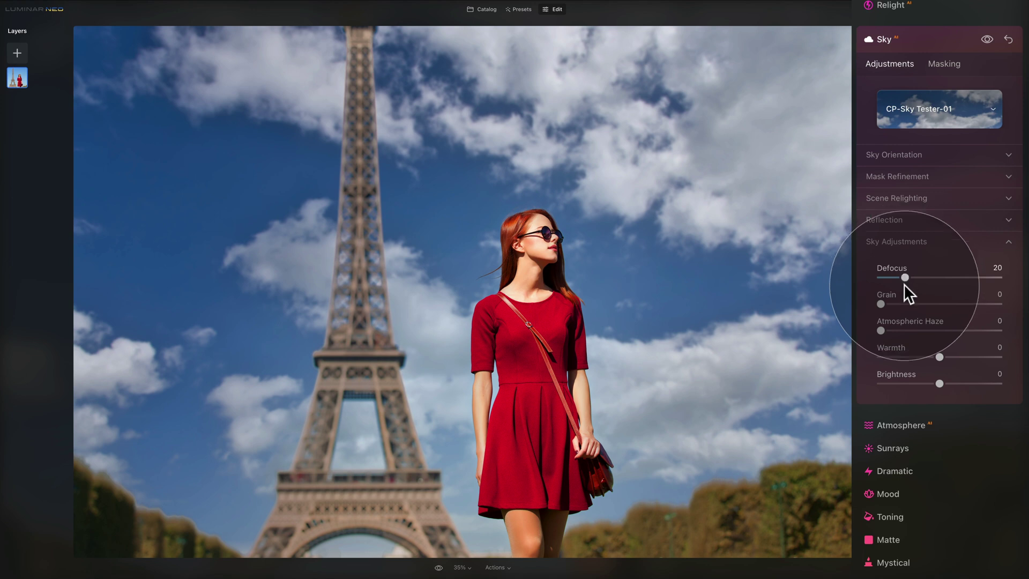
{"action": "left_click_drag", "start_coordinate": [941, 356], "coordinate": [950, 385]}
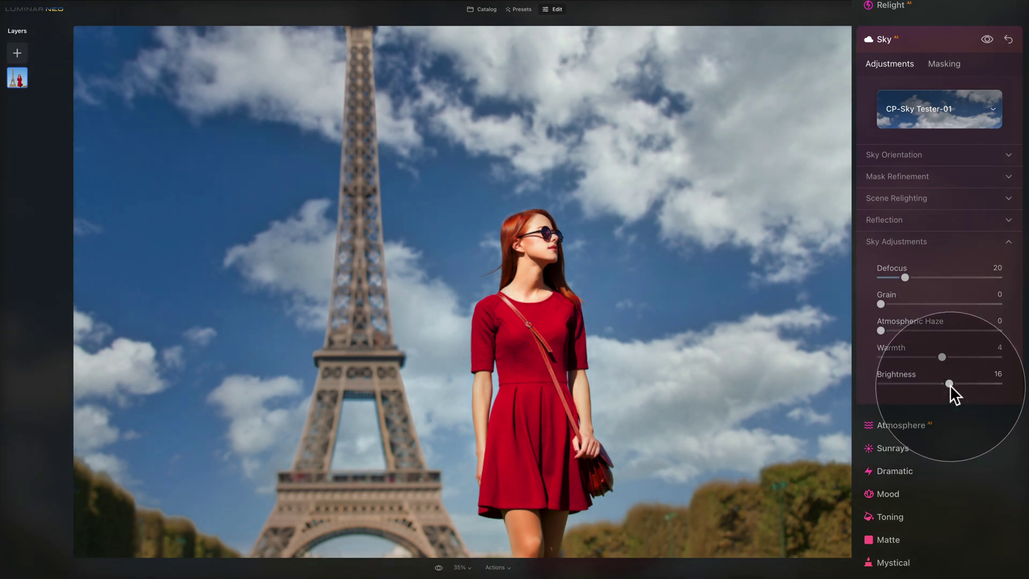
{"action": "left_click", "coordinate": [911, 244]}
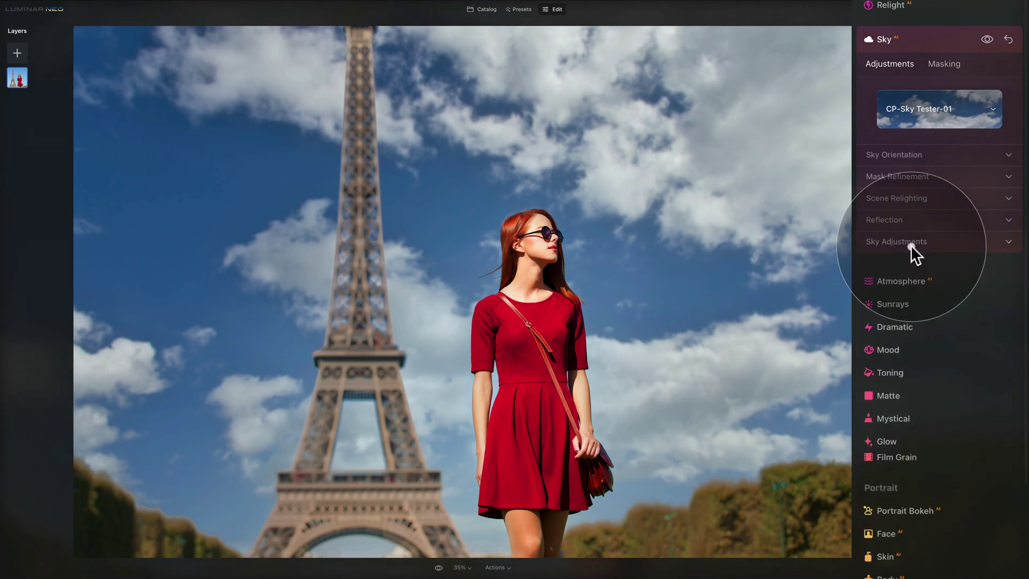
Set Scene Relighting to Strength 51, Saturation 29 and Human 67
{"action": "left_click", "coordinate": [924, 198]}
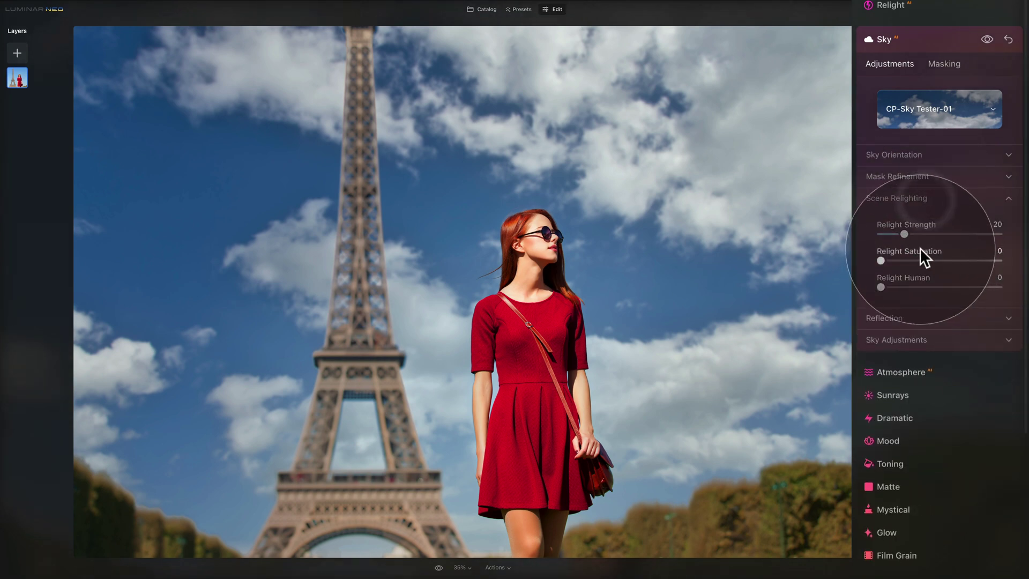
{"action": "left_click", "coordinate": [941, 234]}
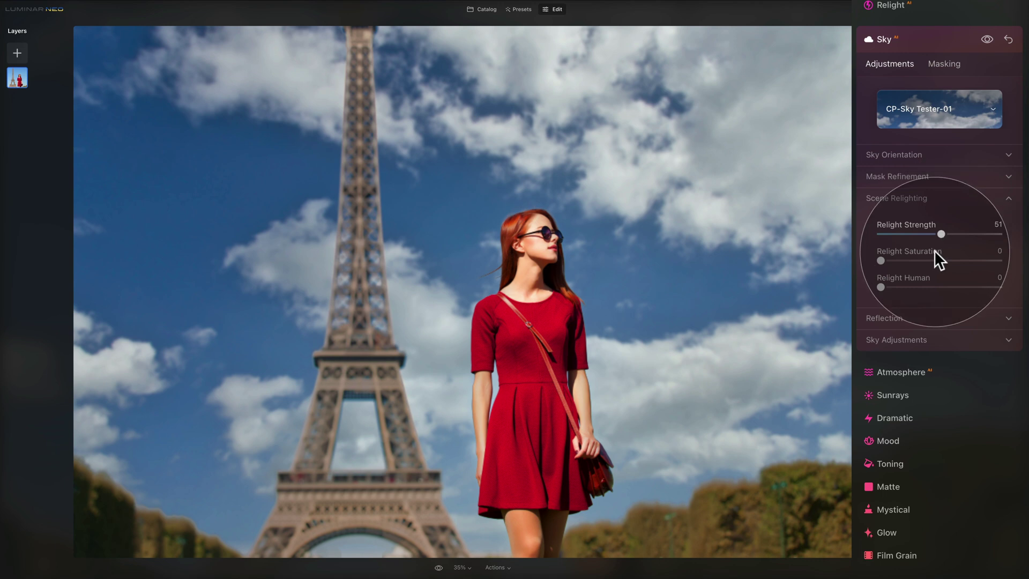
{"action": "left_click", "coordinate": [914, 261]}
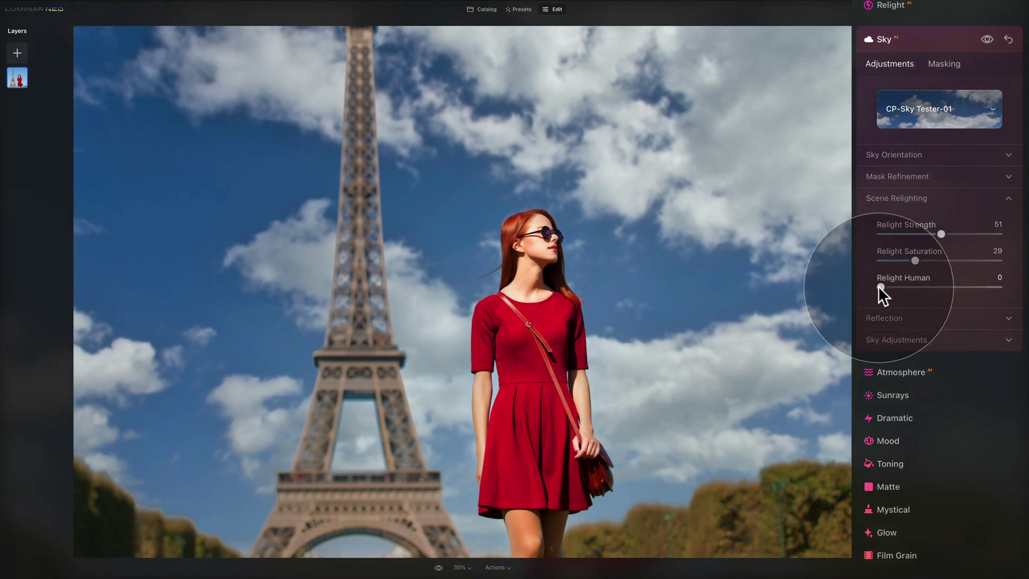
{"action": "left_click_drag", "start_coordinate": [879, 287], "coordinate": [962, 298]}
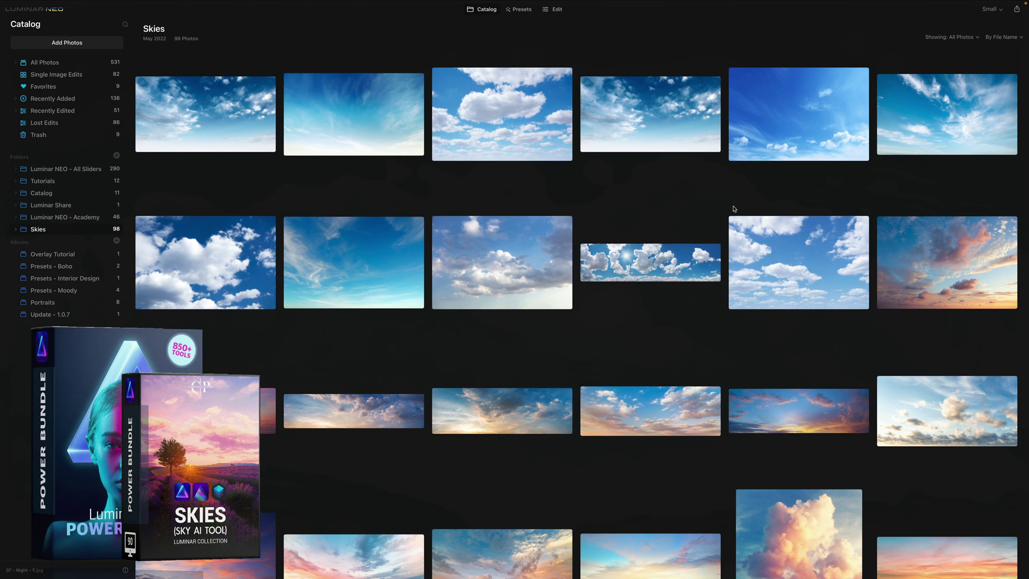
Scroll through the 98 sky photos in the Skies folder
{"action": "scroll", "coordinate": [734, 209], "scroll_direction": "down", "scroll_amount": 1}
{"action": "scroll", "coordinate": [699, 150], "scroll_direction": "down", "scroll_amount": 5}
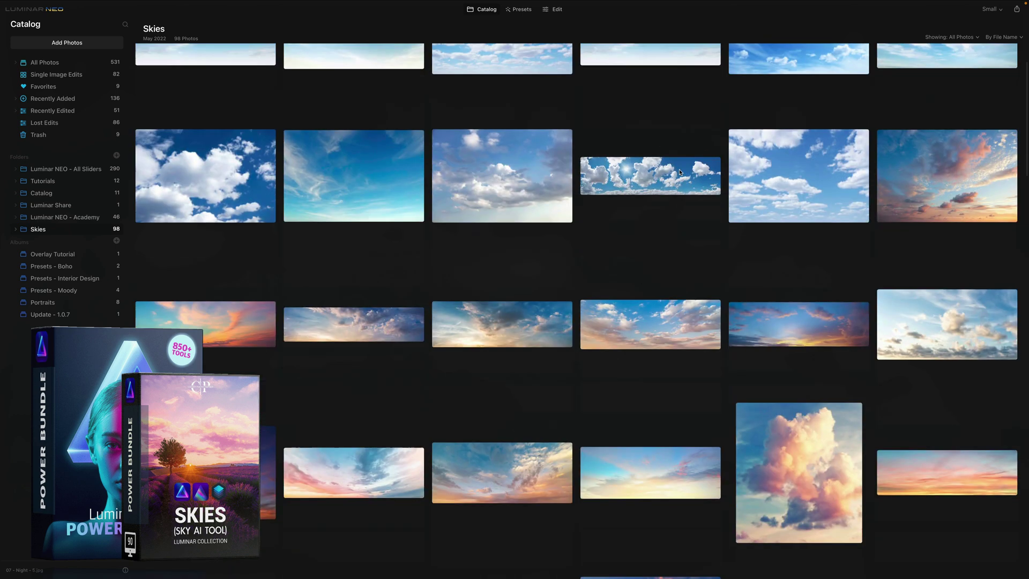
{"action": "scroll", "coordinate": [621, 305], "scroll_direction": "down", "scroll_amount": 8}
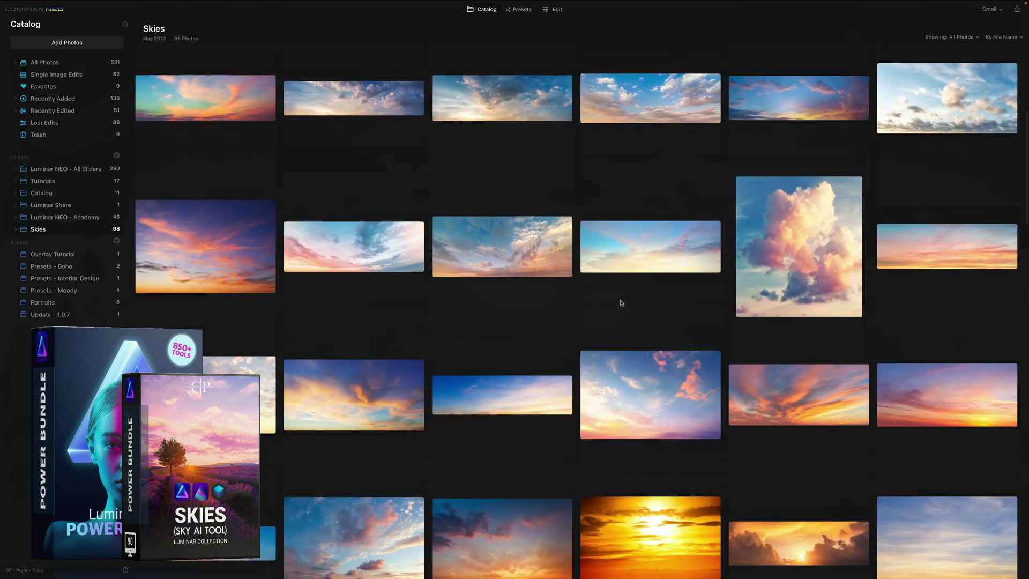
{"action": "scroll", "coordinate": [613, 341], "scroll_direction": "down", "scroll_amount": 10}
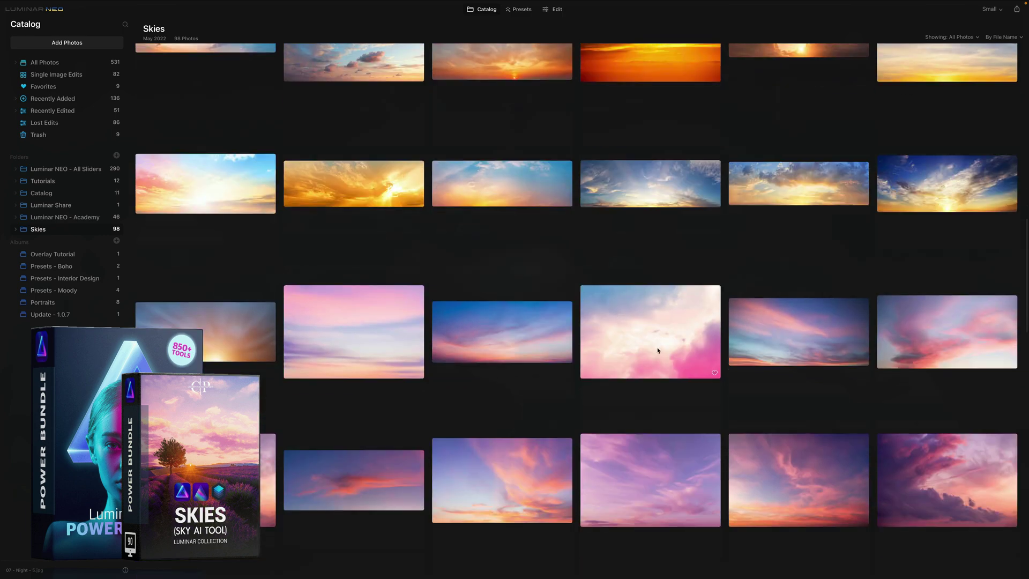
{"action": "scroll", "coordinate": [700, 364], "scroll_direction": "down", "scroll_amount": 10}
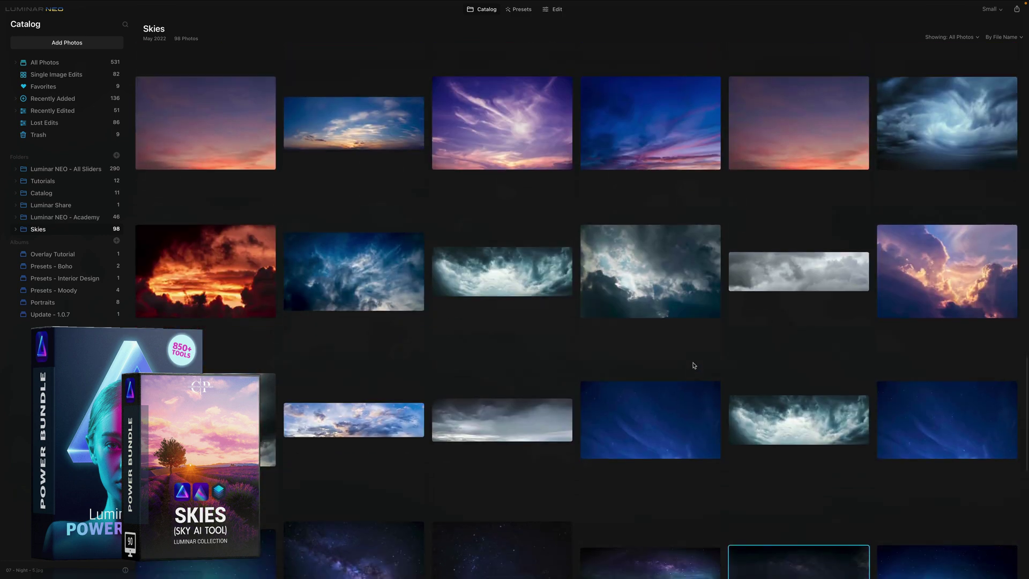
{"action": "scroll", "coordinate": [699, 374], "scroll_direction": "up", "scroll_amount": 20}
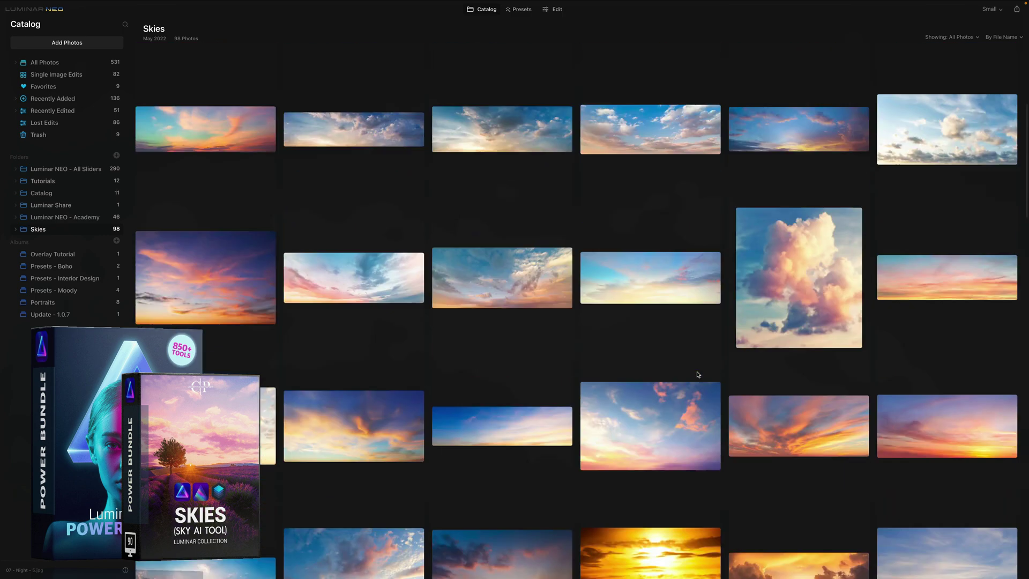